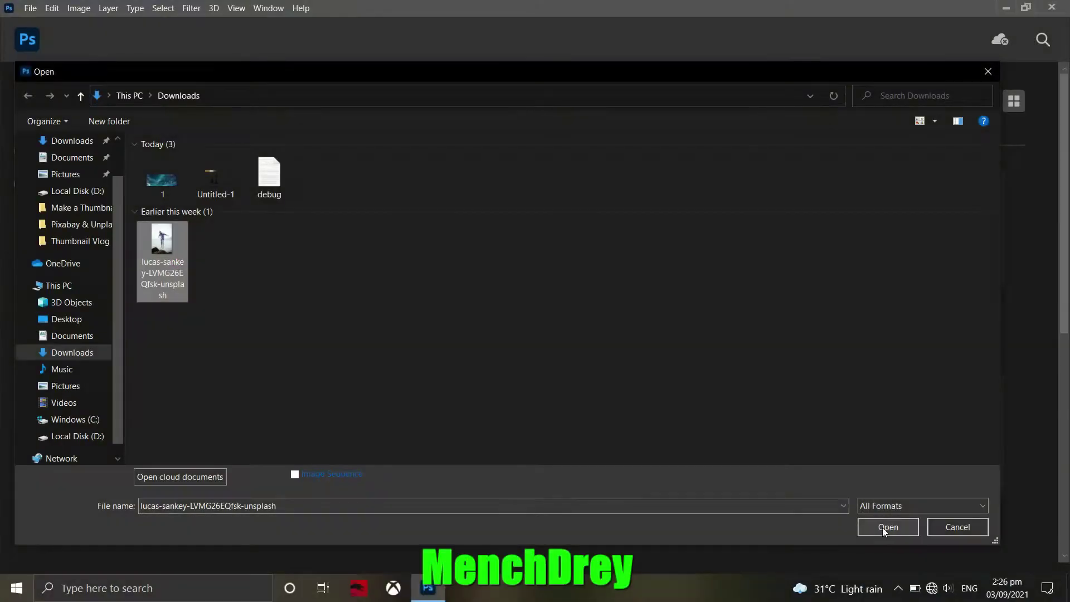
Step: Open the jumping-man photo and create a new 1280×720 blank document
left_click(882, 528)
left_click(31, 8)
left_click(41, 22)
left_click(778, 559)
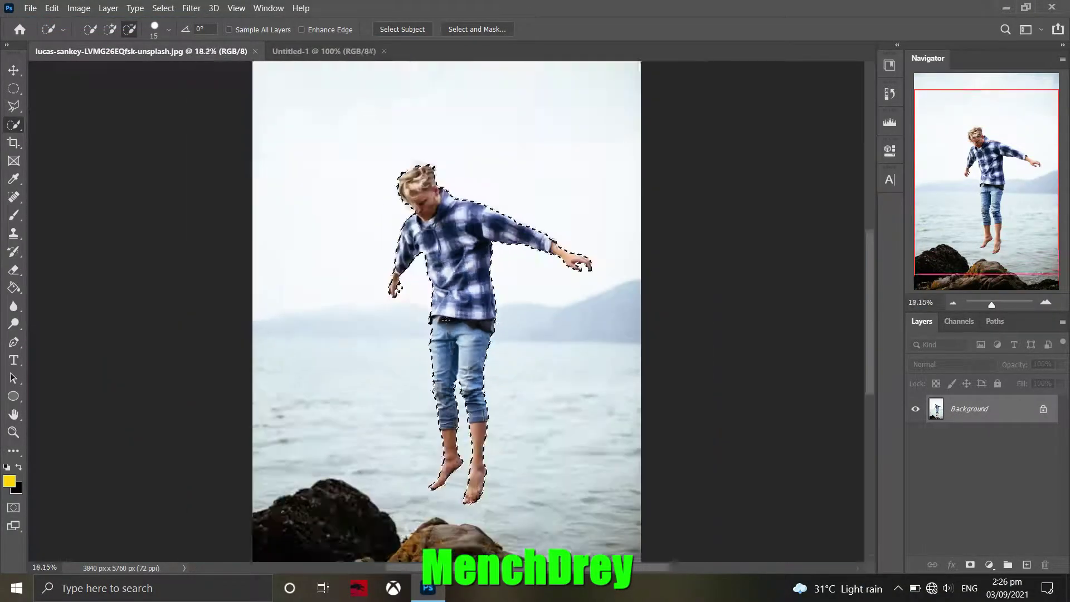
Step: Drag the selected man onto Untitled-1 and scale him down to fit, hiding guides
left_click_drag(451, 278, 325, 53)
key("ctrl+t")
left_click_drag(450, 317, 425, 286)
scroll(432, 320, "up", 3)
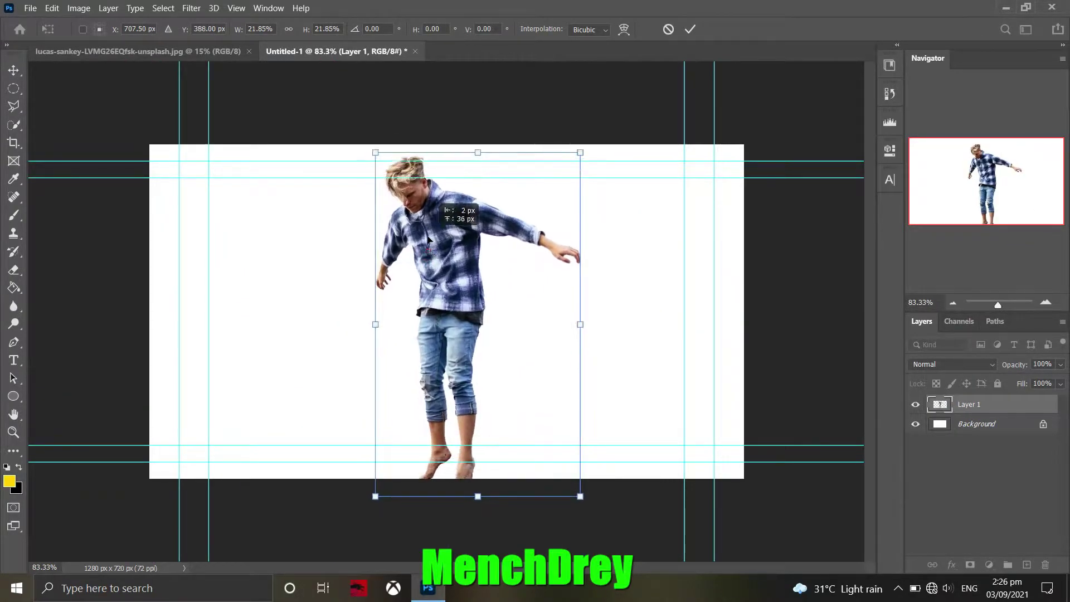
left_click_drag(569, 472, 563, 462)
key("Return")
key("ctrl+semicolon")
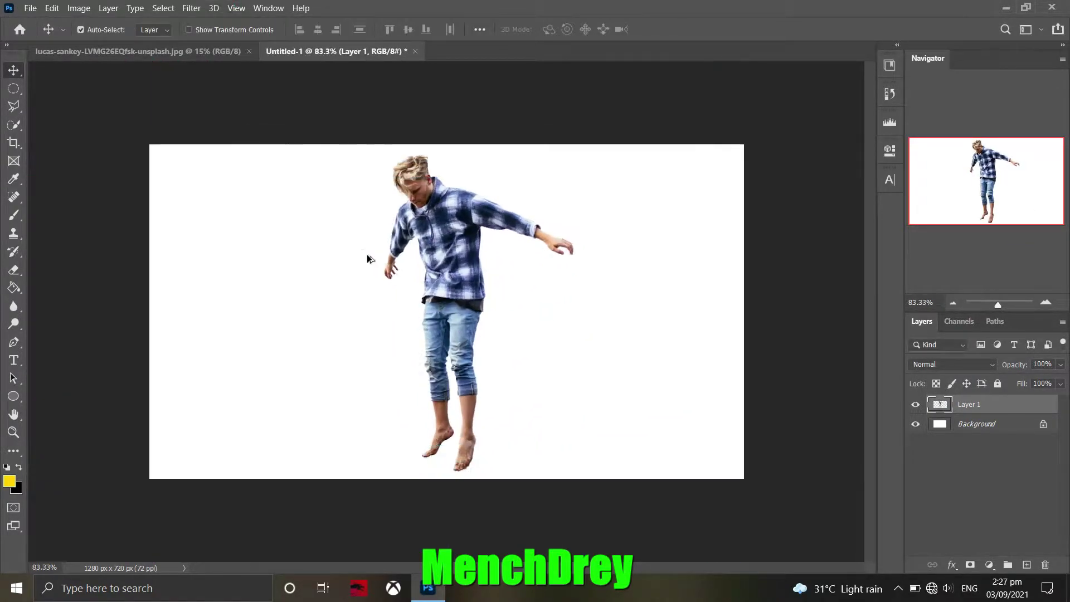
right_click(981, 404)
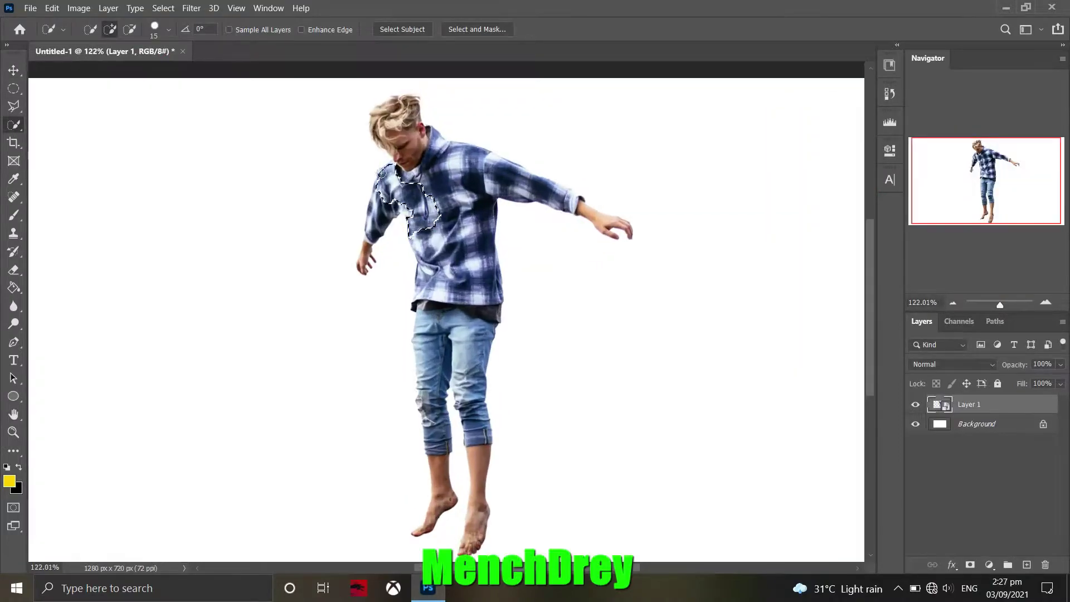
Step: Quick-select the man's shirt and jeans, leaving the feet out of the selection
left_click_drag(446, 374, 446, 518)
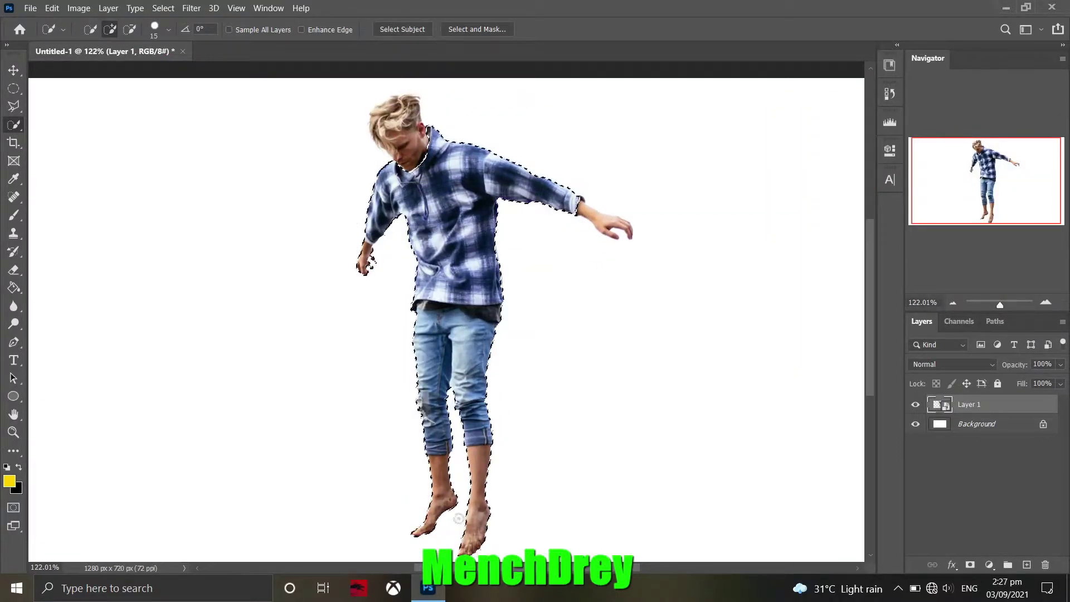
scroll(446, 390, "up", 4)
left_click_drag(494, 373, 534, 418)
scroll(502, 491, "down", 2)
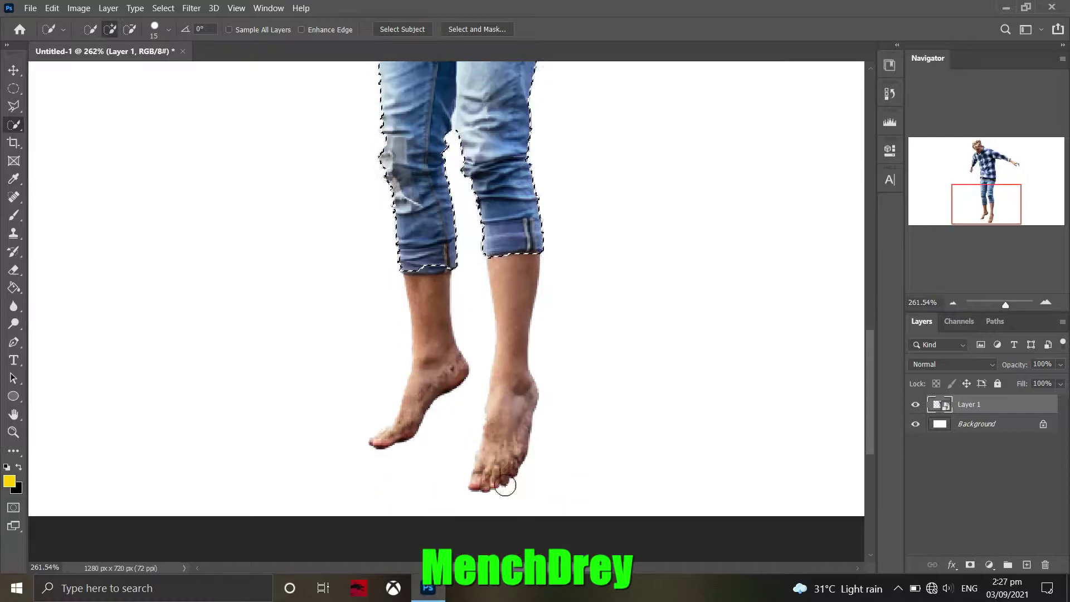
scroll(518, 299, "up", 6)
scroll(237, 154, "up", 3)
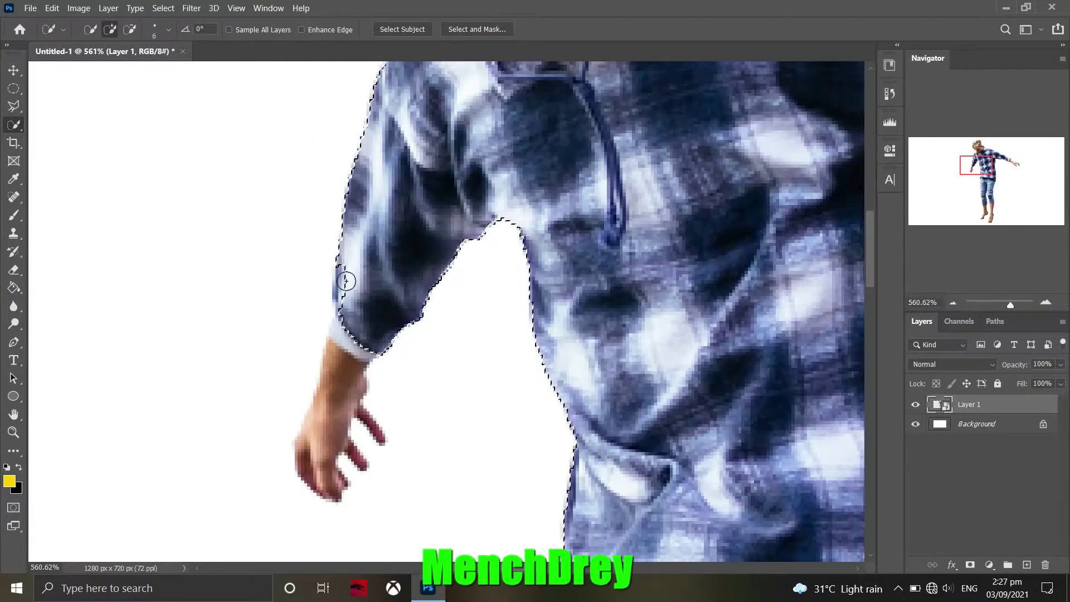
left_click(346, 273)
key("ctrl+z")
scroll(446, 278, "down", 4)
scroll(668, 236, "up", 5)
Step: Trim the clothing selection with a smaller brush between and along the inner legs
key("bracketleft")
key("bracketleft")
key("bracketleft")
scroll(668, 236, "down", 4)
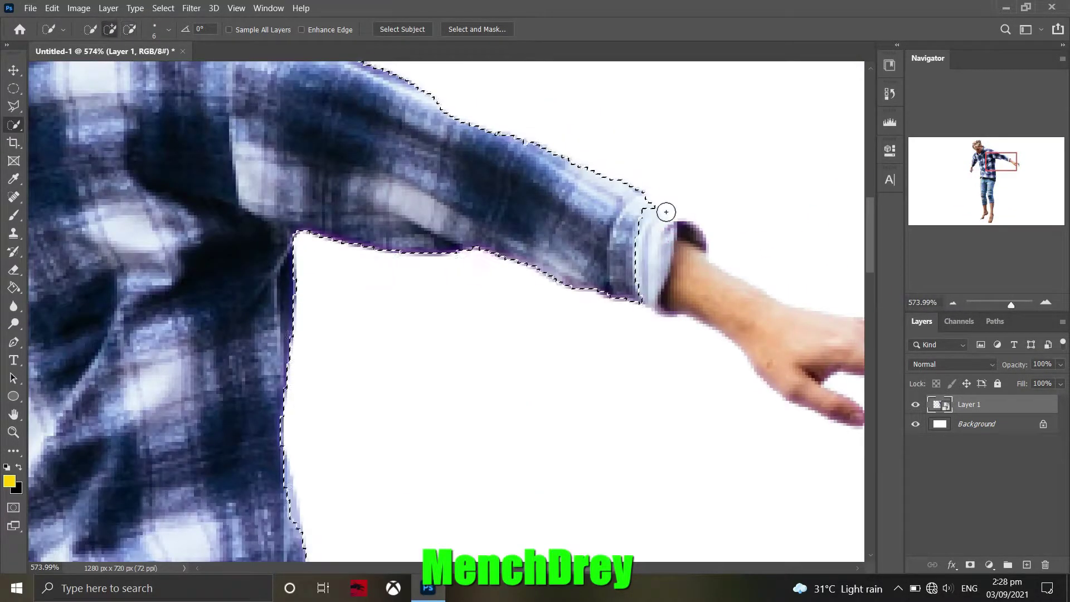
scroll(432, 296, "down", 2)
scroll(375, 418, "up", 5)
scroll(375, 418, "down", 4)
scroll(406, 378, "up", 4)
key("bracketleft")
key("bracketleft")
key("bracketleft")
left_click(321, 371, "alt")
key("bracketleft")
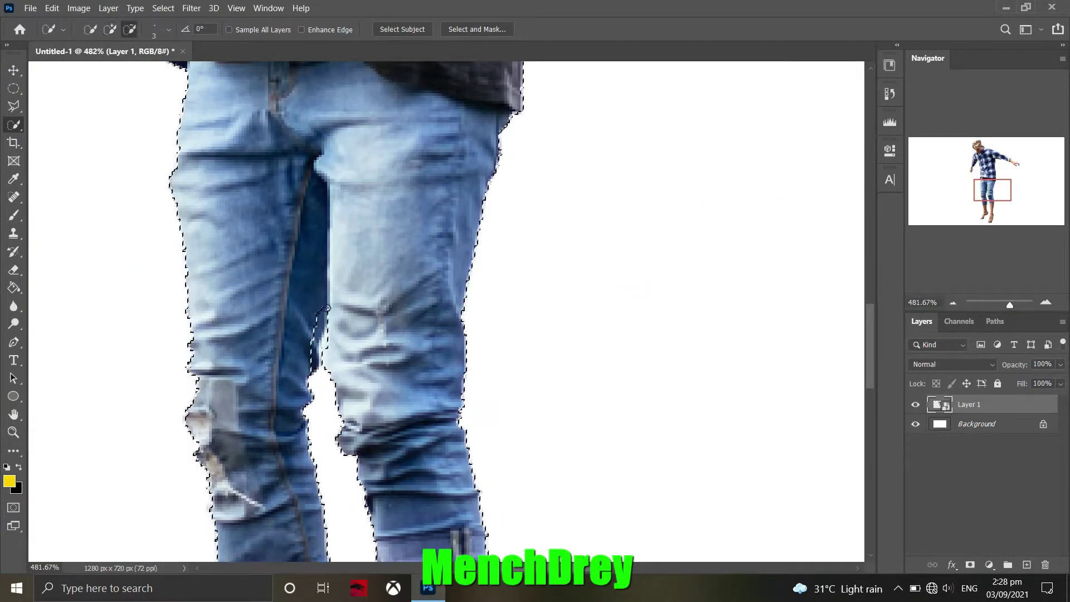
scroll(328, 264, "down", 2)
left_click_drag(327, 326, 335, 229)
scroll(338, 189, "up", 2)
scroll(337, 189, "down", 5)
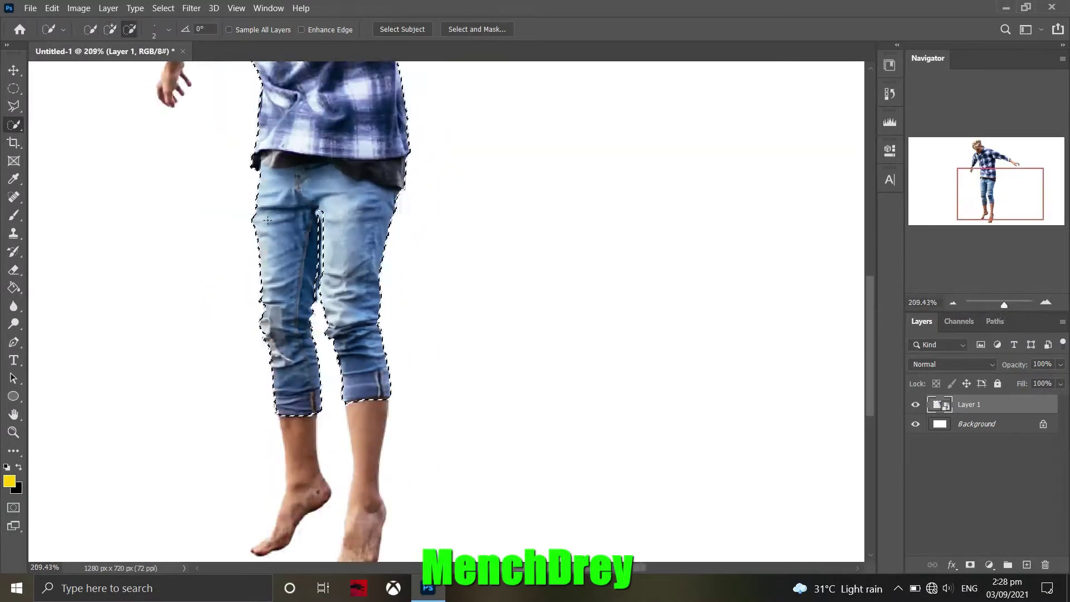
Step: Copy the clothing to Layer 2, blacken it with a Gradient Map, and mask Layer 1
key("ctrl+j")
scroll(337, 189, "down", 5)
left_click(989, 564)
left_click(991, 363)
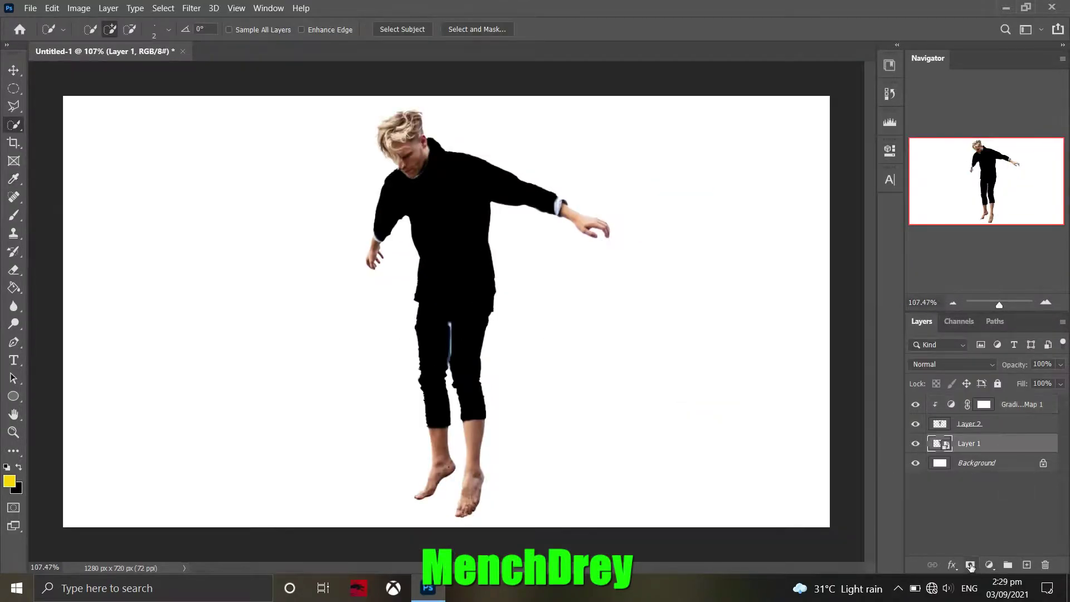
left_click(970, 566)
Step: Paint out the gap between the legs on the layer masks with a size 10 brush
key("b")
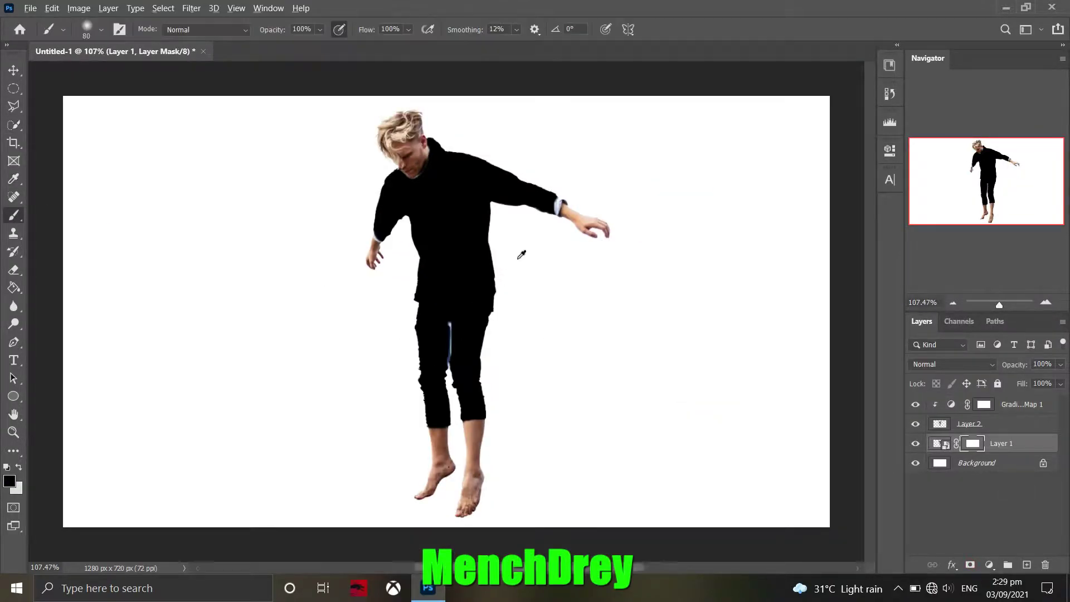
scroll(518, 250, "up", 3)
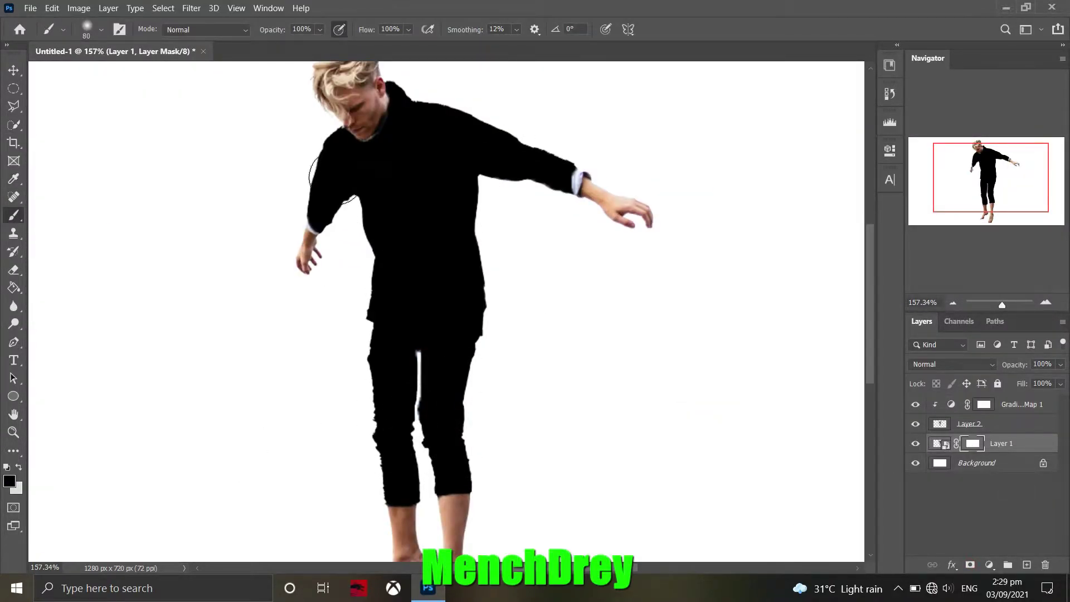
key("bracketleft")
key("bracketleft")
key("bracketleft")
scroll(573, 465, "up", 3)
left_click(520, 347)
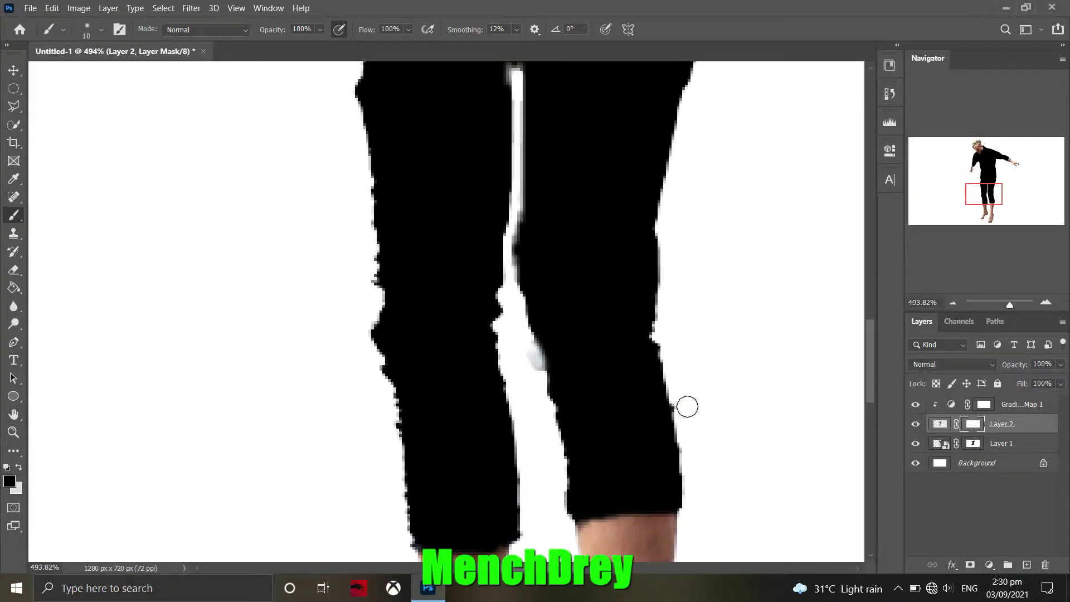
key("alt+bracketleft")
key("alt+bracketright")
scroll(530, 238, "down", 3)
scroll(606, 328, "up", 2)
scroll(380, 172, "up", 1)
left_click(100, 29)
left_click(358, 264)
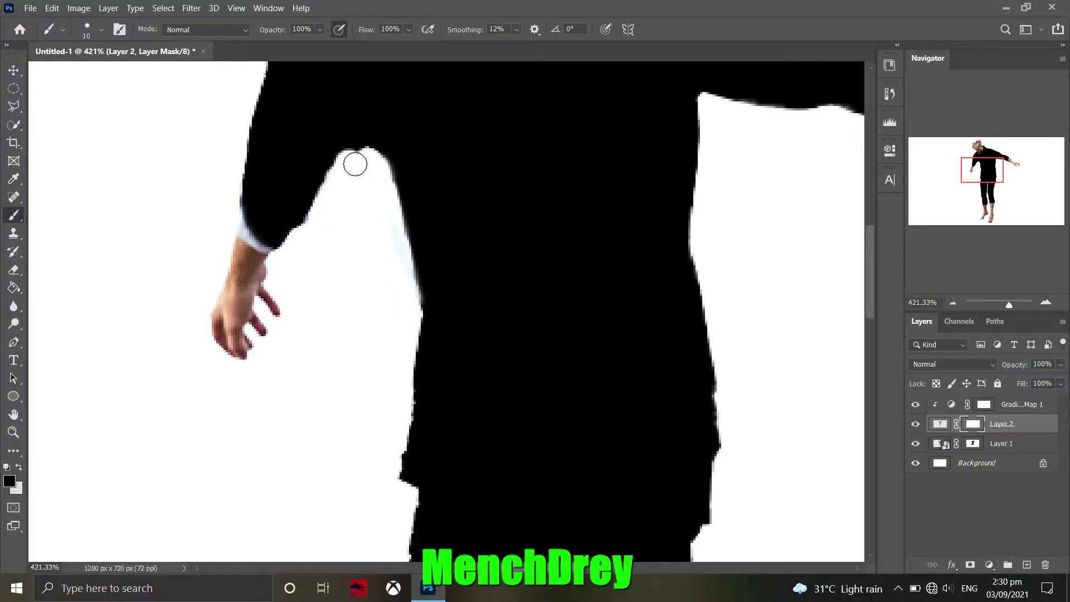
Step: Paint along the shoulder edge near the ear on Layer 2's mask
scroll(530, 356, "down", 3)
scroll(530, 333, "up", 2)
scroll(510, 278, "down", 3)
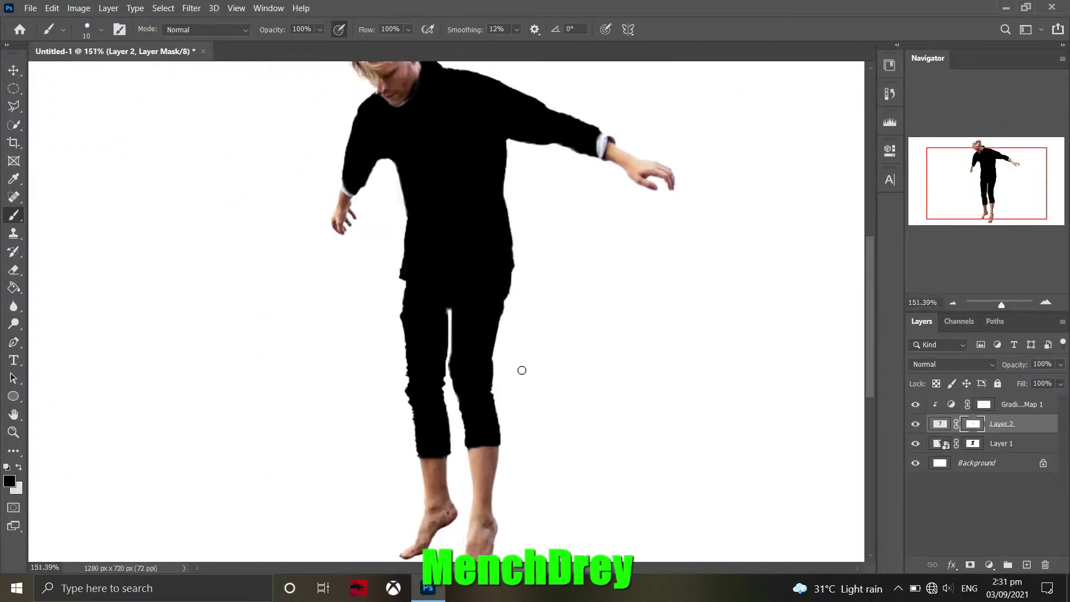
scroll(521, 370, "up", 1)
key("alt+bracketleft")
scroll(371, 208, "up", 1)
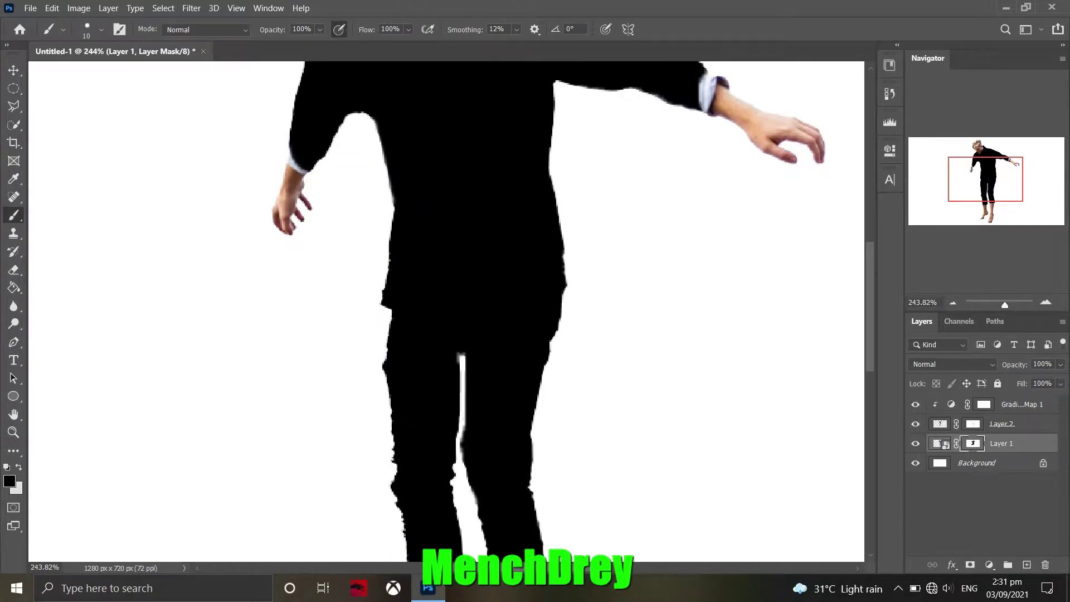
scroll(461, 303, "down", 2)
key("alt+bracketright")
scroll(438, 102, "up", 3)
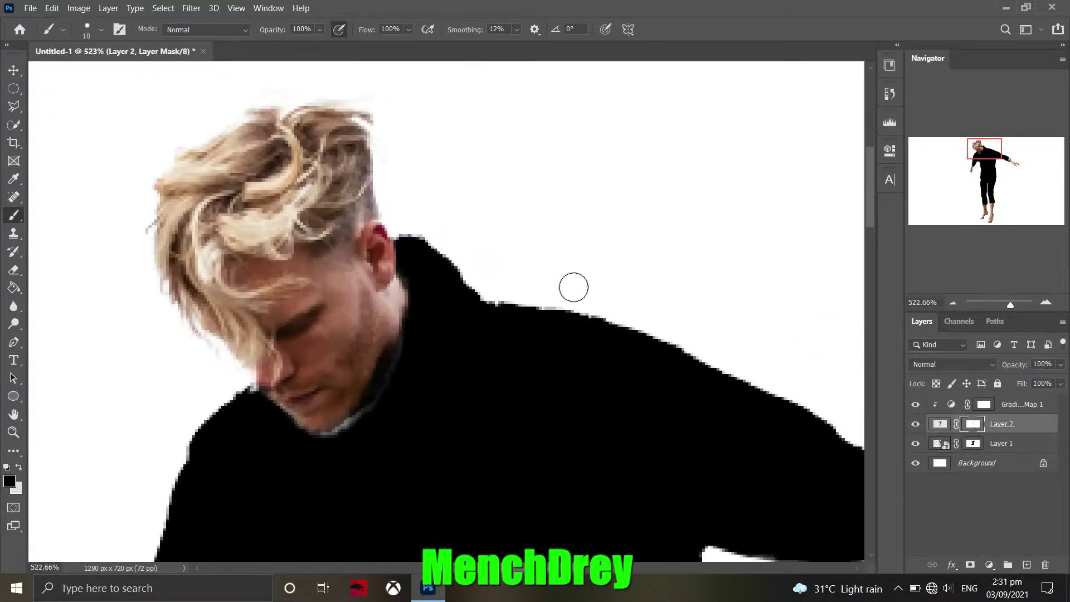
scroll(656, 331, "up", 1)
left_click_drag(468, 322, 427, 290)
scroll(412, 301, "up", 3)
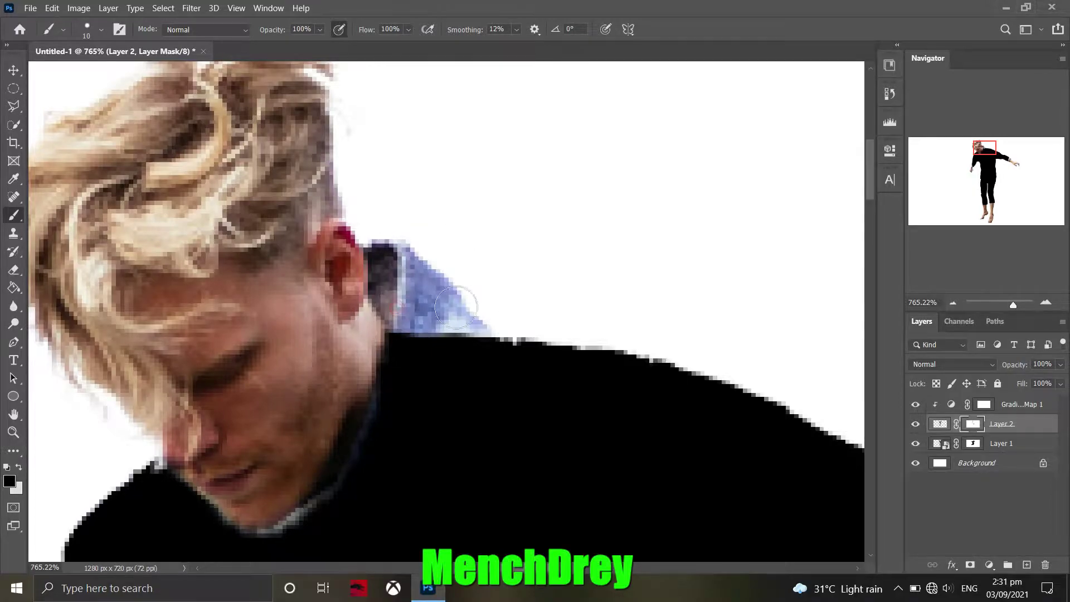
scroll(538, 308, "down", 8)
Step: Touch up Layer 2's mask near the armpit after checking Layer 1's mask
key("alt+bracketleft")
scroll(511, 350, "up", 6)
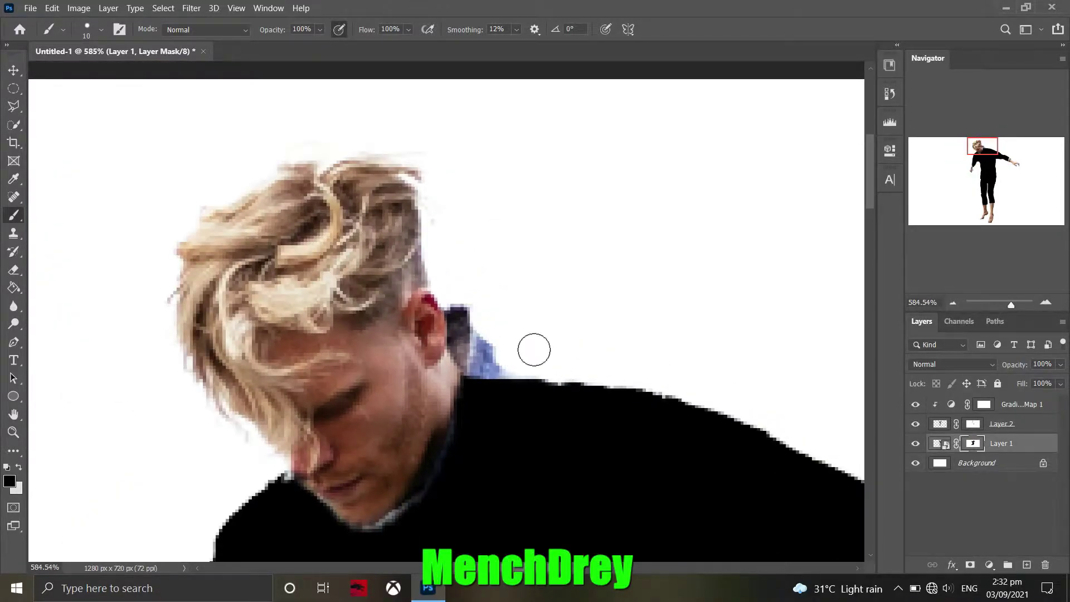
scroll(472, 321, "up", 8)
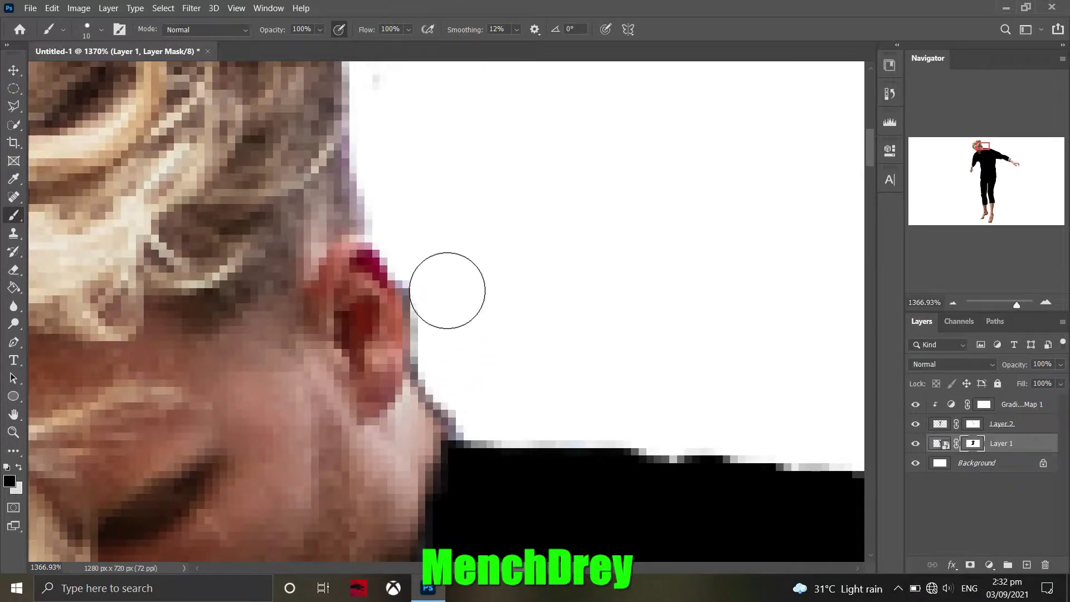
scroll(444, 279, "down", 6)
scroll(530, 354, "up", 2)
scroll(434, 347, "up", 3)
scroll(457, 334, "down", 3)
scroll(485, 323, "down", 3)
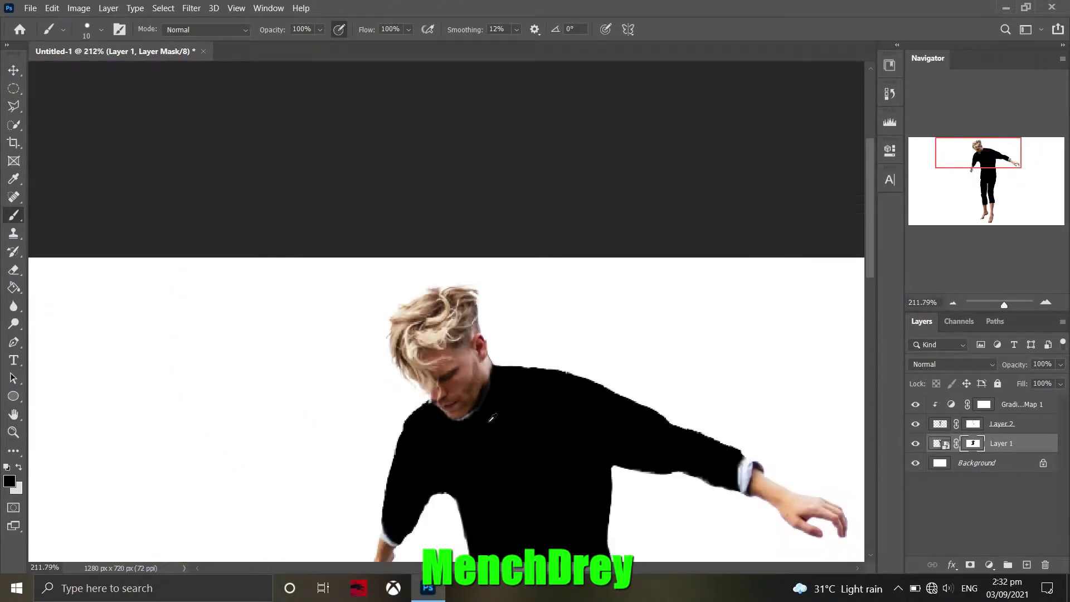
scroll(502, 279, "up", 2)
key("alt+bracketright")
left_click_drag(498, 263, 507, 271)
Step: Paint over the blue collar edge at the neck on Layer 2's mask
scroll(508, 276, "up", 3)
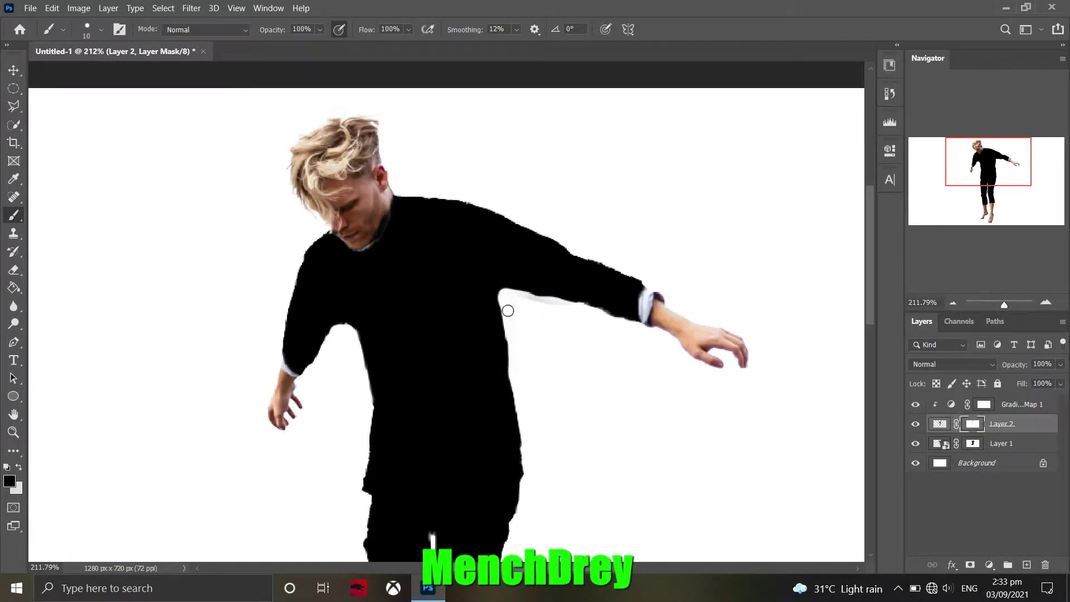
scroll(507, 295, "up", 2)
key("alt+bracketleft")
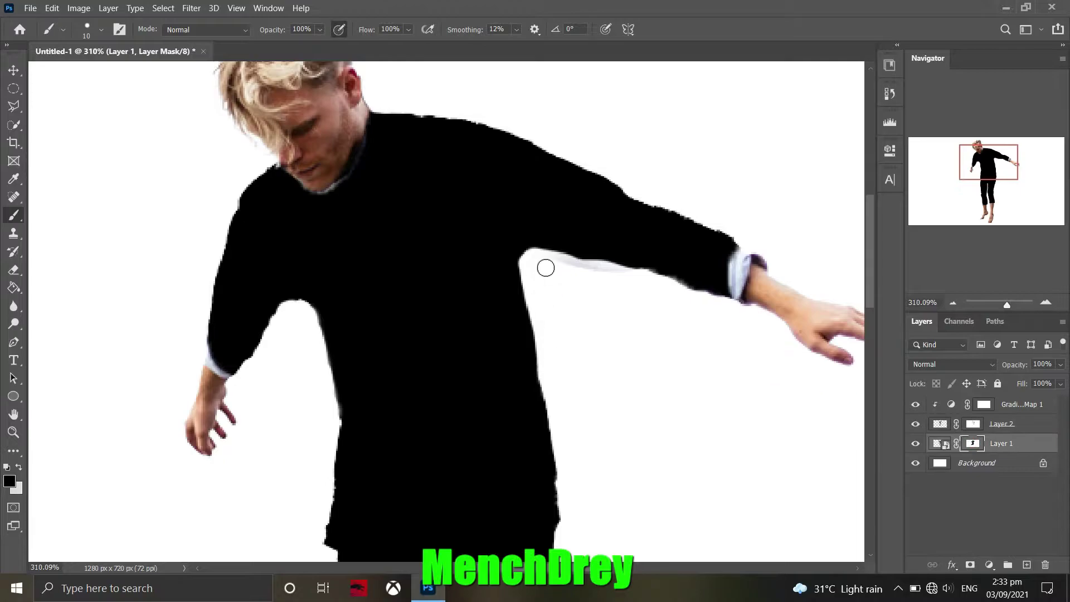
scroll(555, 324, "down", 2)
scroll(466, 277, "up", 4)
left_click(998, 424)
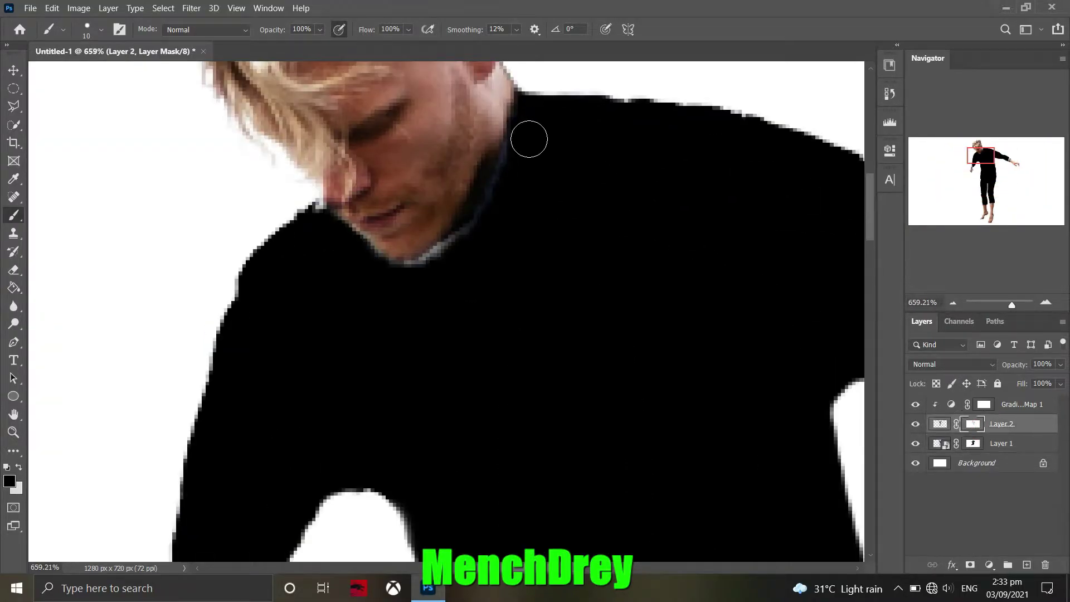
left_click_drag(502, 159, 517, 83)
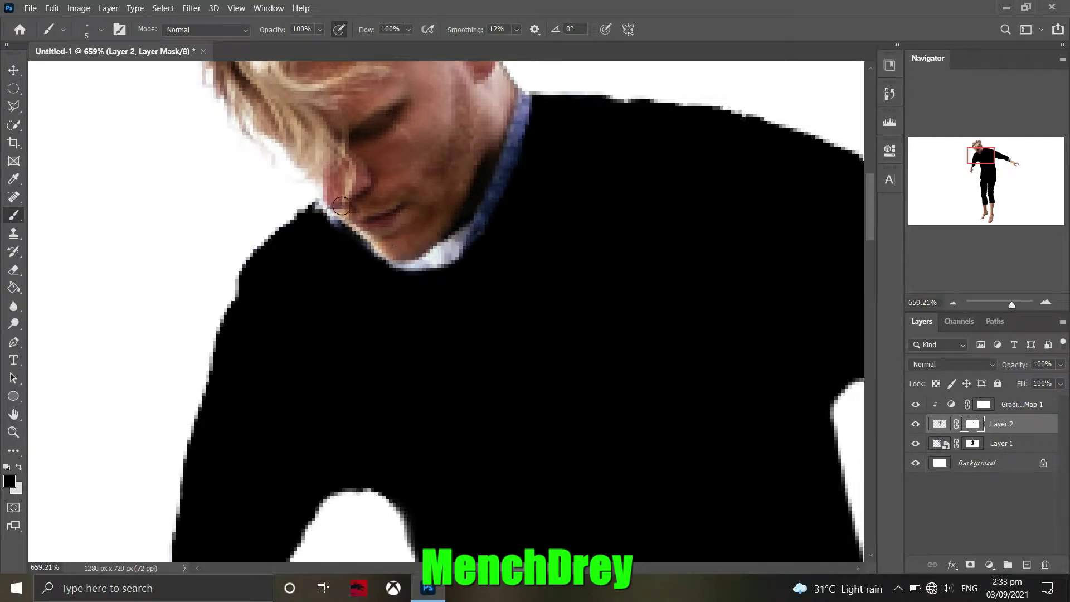
scroll(324, 194, "down", 3)
scroll(453, 273, "down", 2)
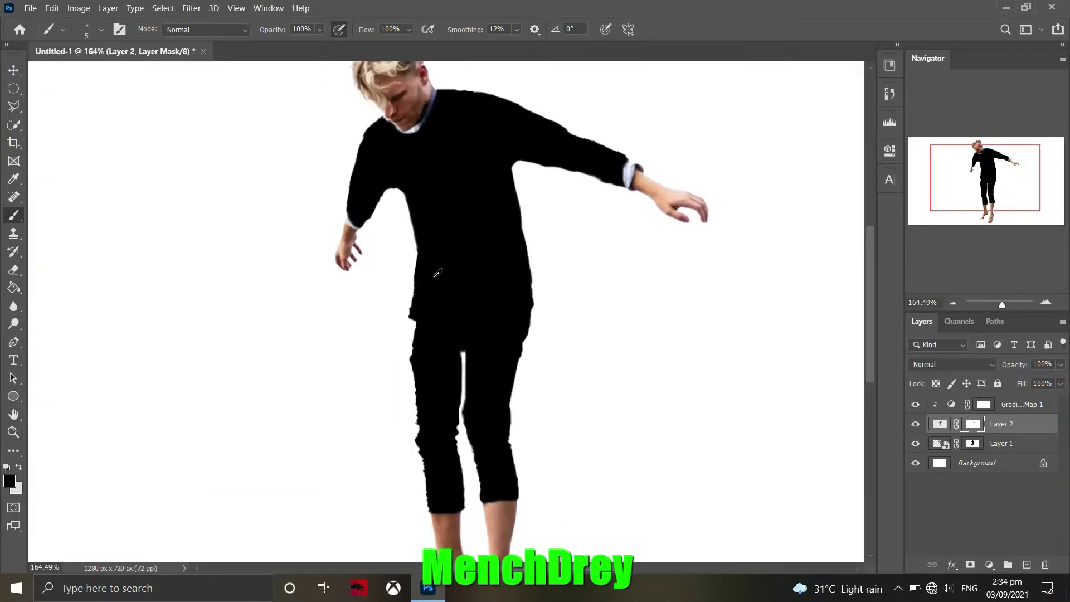
scroll(452, 273, "down", 2)
scroll(453, 273, "up", 1)
scroll(452, 273, "up", 3)
scroll(350, 285, "up", 4)
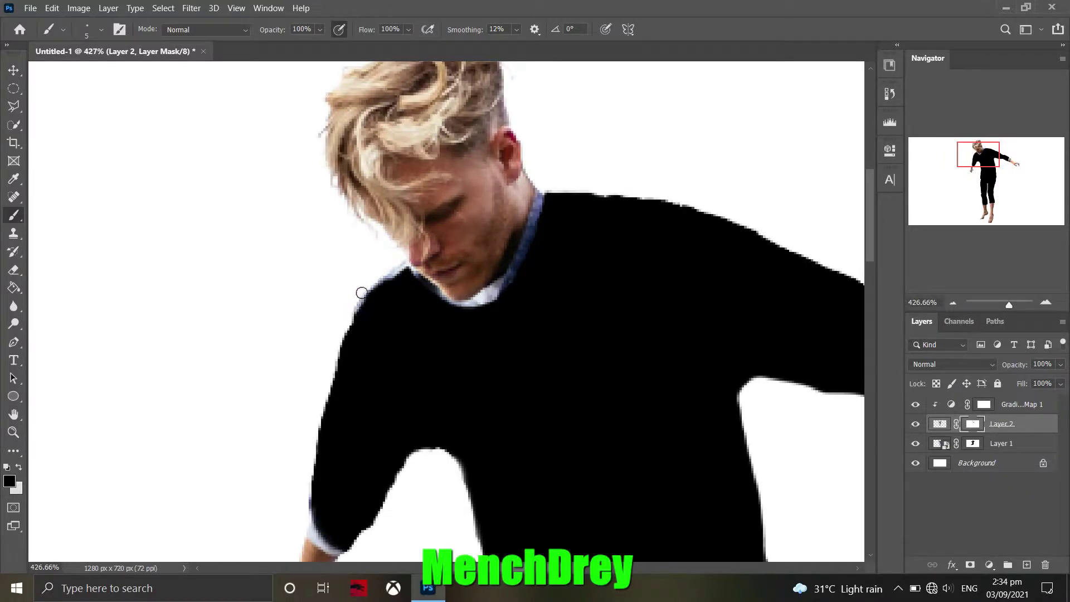
Step: Refine the shirt edges along the torso and arm on Layer 1's mask
left_click(973, 443)
scroll(334, 223, "up", 3)
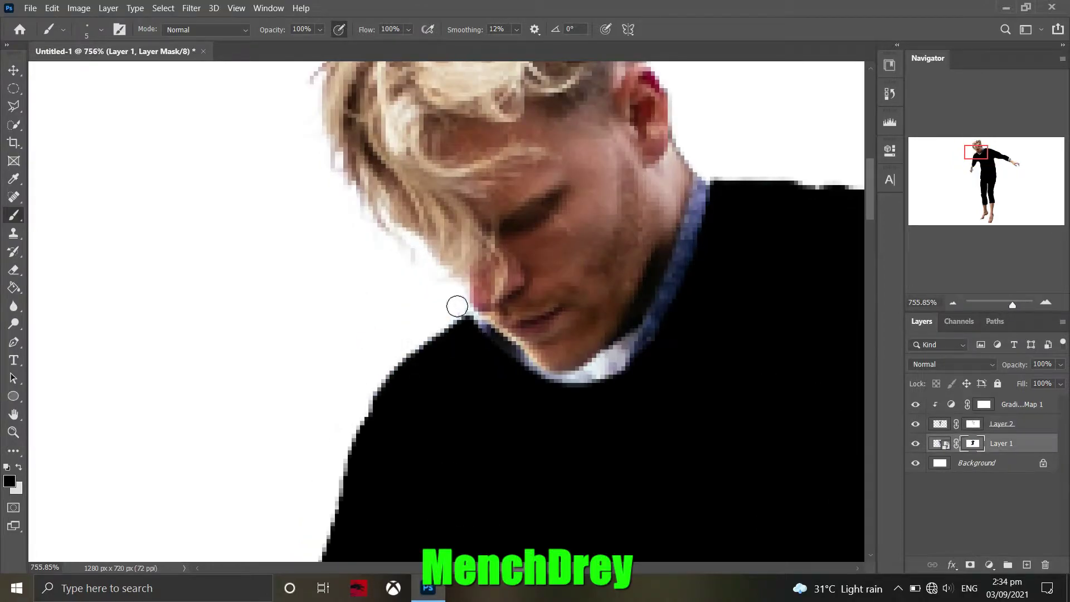
scroll(455, 309, "down", 4)
scroll(442, 282, "up", 2)
key("alt+bracketright")
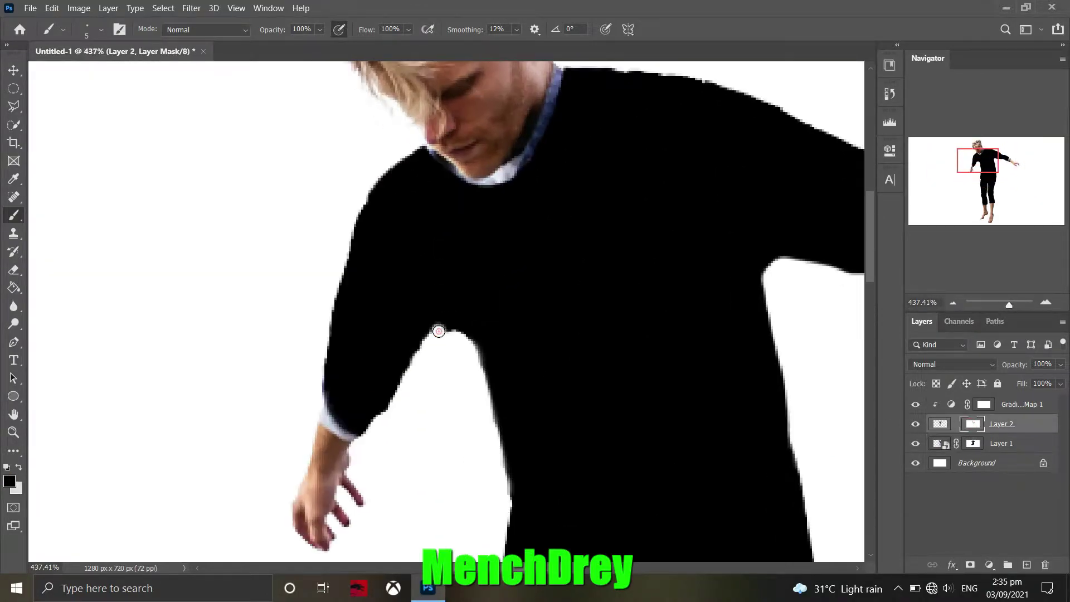
scroll(454, 329, "down", 4)
scroll(474, 323, "down", 2)
key("alt+bracketleft")
scroll(490, 321, "up", 3)
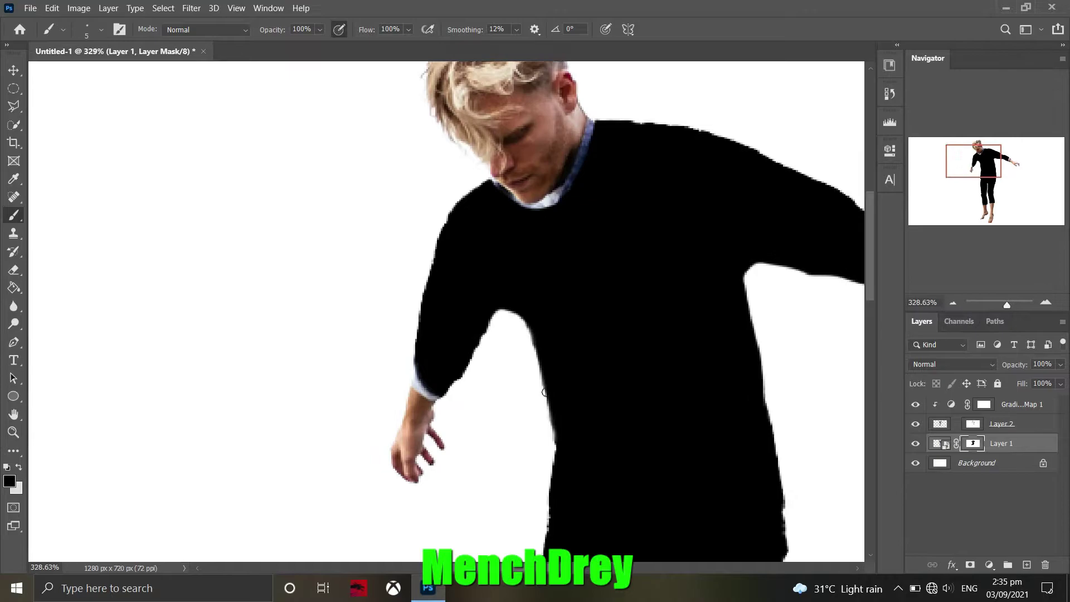
scroll(498, 318, "down", 3)
scroll(498, 318, "up", 3)
scroll(425, 236, "down", 3)
scroll(425, 284, "up", 1)
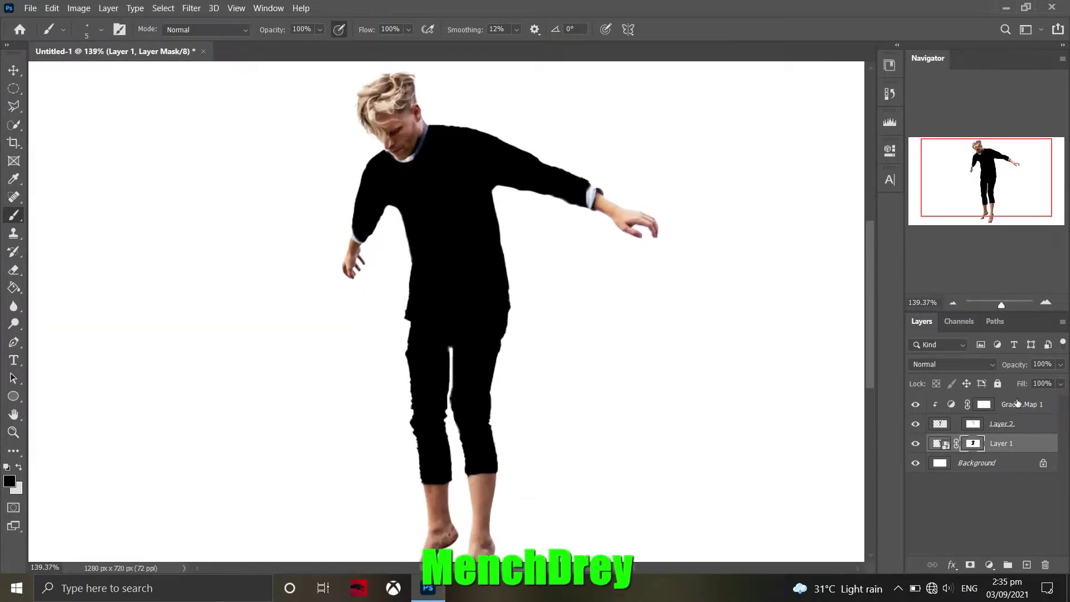
Step: Add a new empty Layer 3 on top to hold the buttons
key("ctrl+shift+alt+n")
left_click(15, 90)
scroll(381, 198, "up", 3)
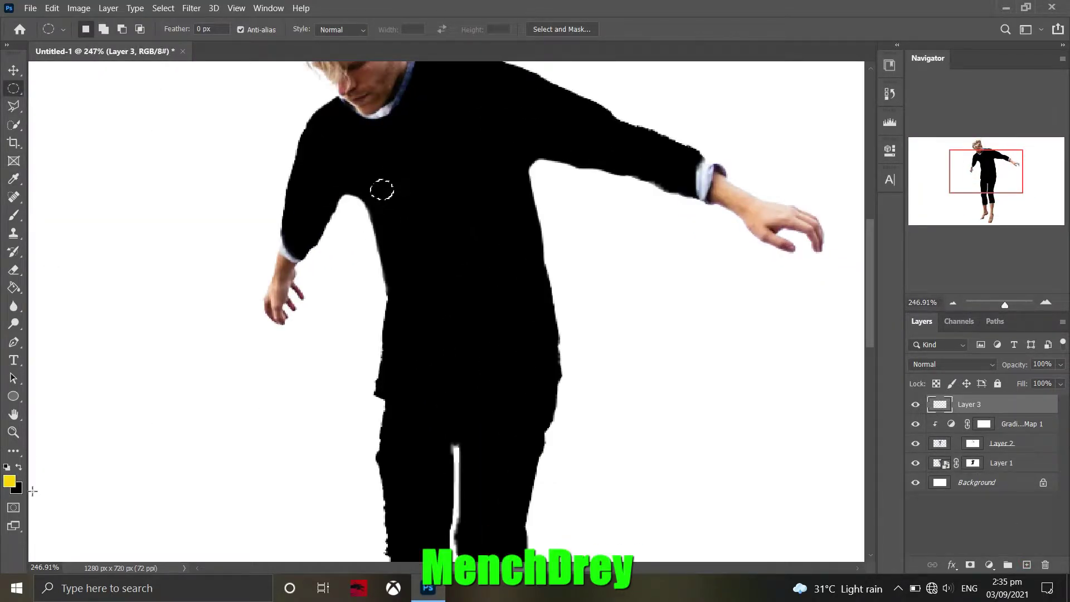
Step: Fill the circular selection with yellow and shrink it slightly into a button
key("alt+BackSpace")
scroll(382, 193, "down", 2)
key("ctrl+t")
scroll(379, 209, "up", 2)
scroll(384, 211, "up", 1)
mouse_move(407, 232)
left_mouse_down()
mouse_move(397, 224)
mouse_move(411, 329)
left_mouse_up()
key("Return")
key("v")
Step: Group the three button layers and place a slightly tilted copy on the chest's right side
scroll(232, 328, "down", 1)
left_click(981, 404)
left_click(970, 444, "shift")
key("ctrl+g")
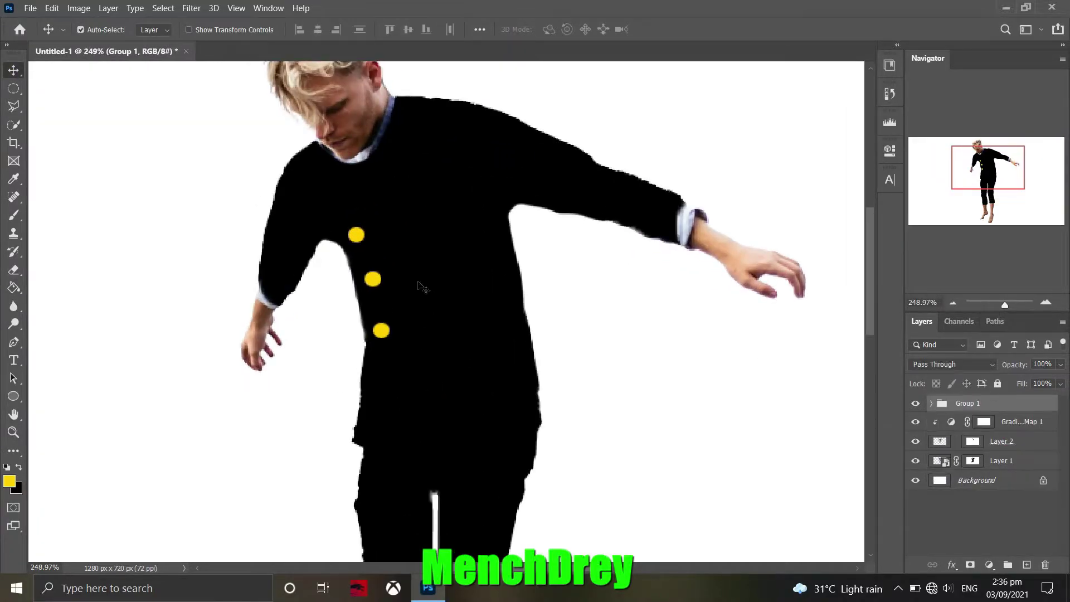
key("ctrl+t")
left_click_drag(372, 262, 473, 233)
left_click_drag(505, 192, 563, 212)
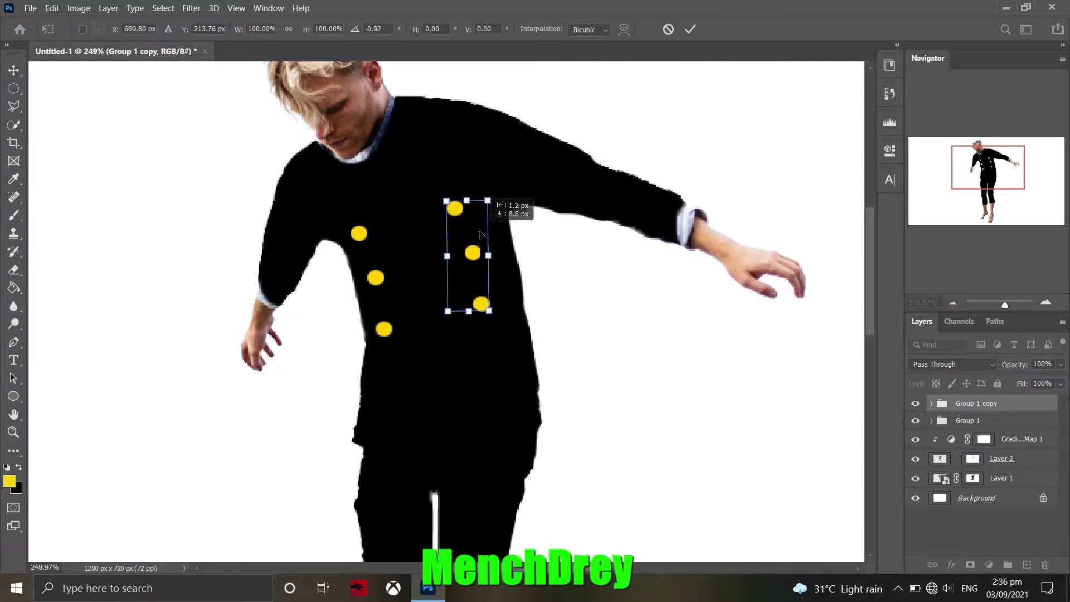
key("Return")
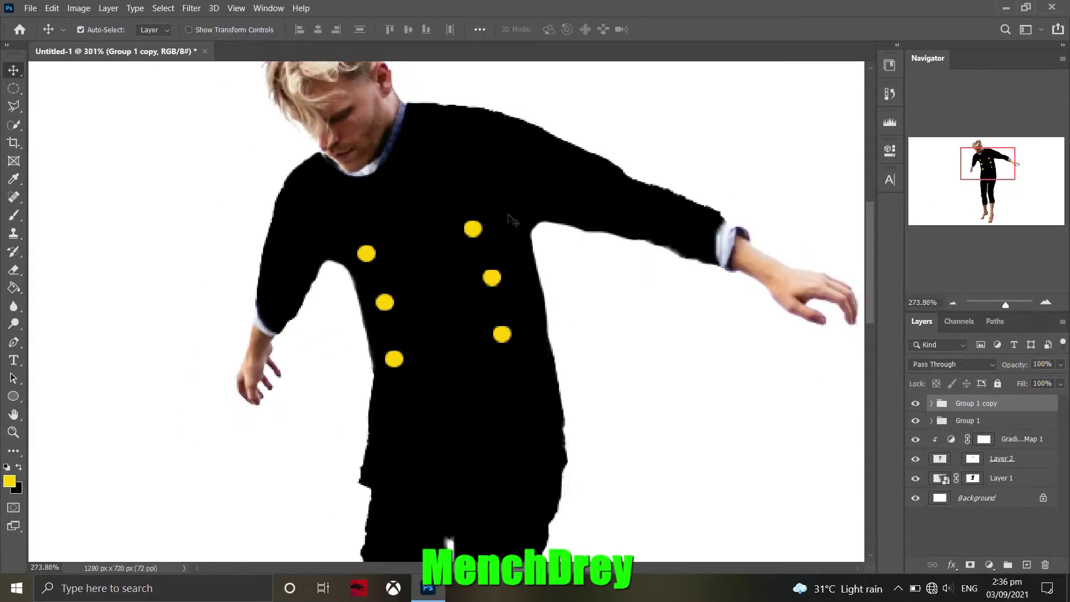
scroll(448, 233, "down", 5)
scroll(448, 232, "up", 1)
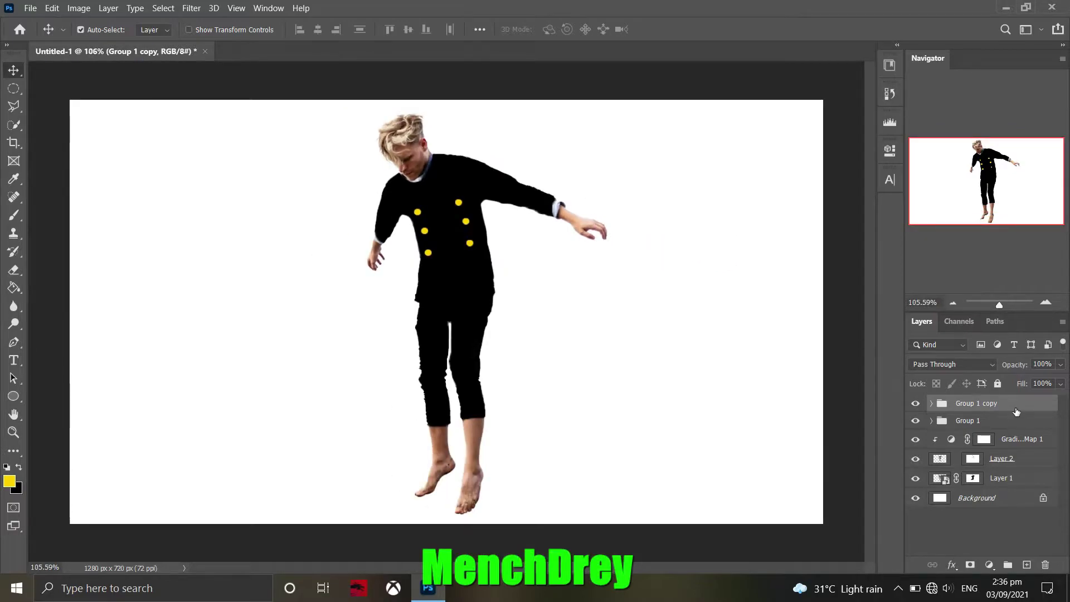
Step: Quick-select the white shirt cuff, copy it to its own layer, and duplicate that layer
left_click(1014, 478)
key("w")
scroll(566, 163, "up", 6)
left_click_drag(557, 318, 559, 405)
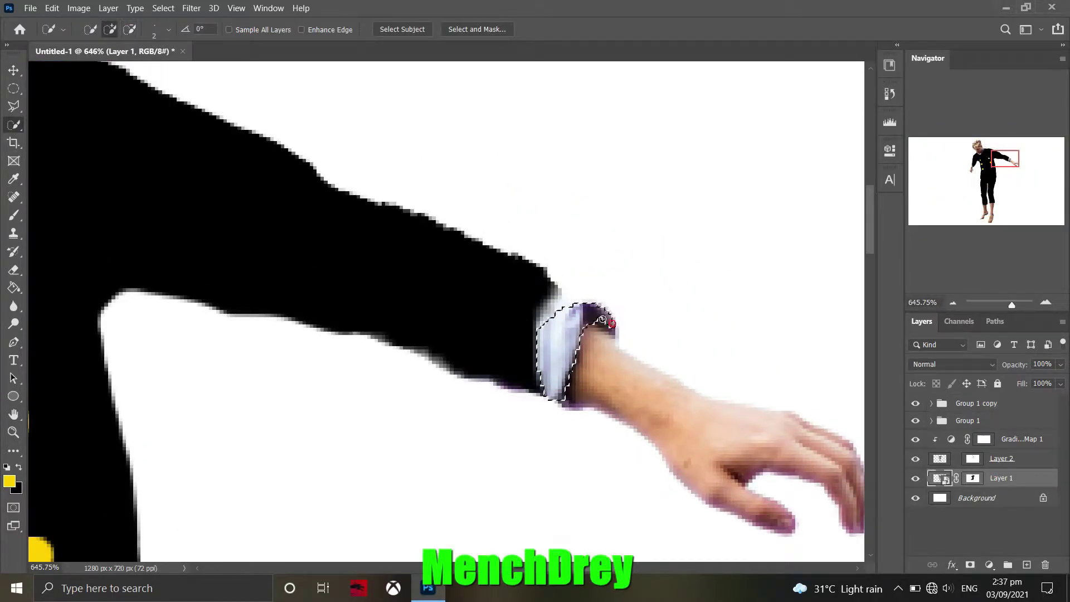
key("ctrl+j")
scroll(741, 334, "down", 4)
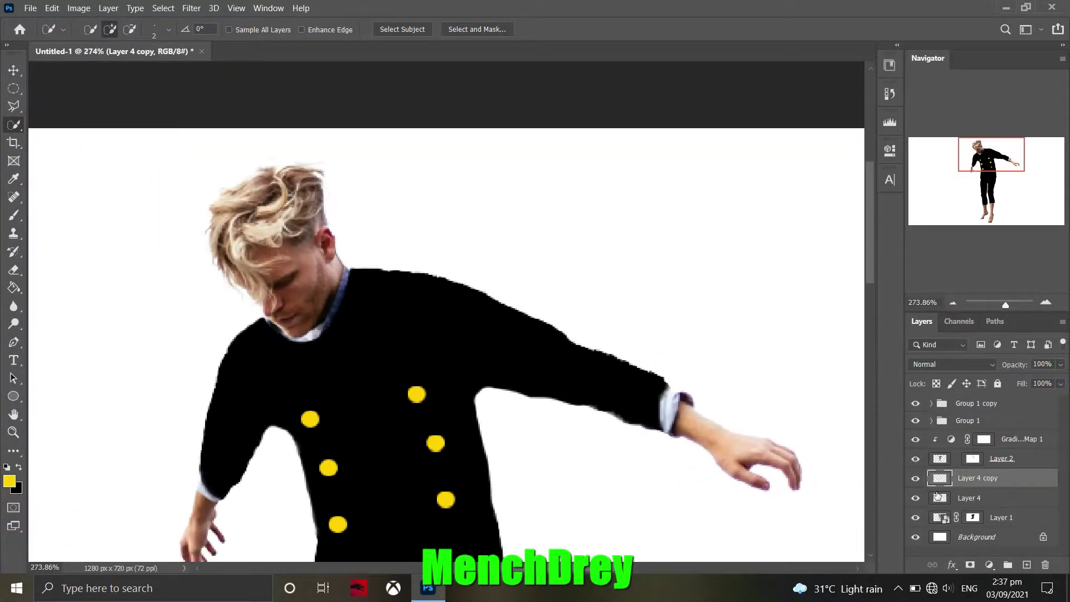
mouse_move(968, 480)
left_mouse_down()
mouse_move(968, 397)
mouse_move(976, 488)
left_mouse_up()
Step: Paint the sleeve black down to the wrist on a new empty layer
left_click(970, 498)
left_click(970, 404)
key("ctrl+shift+alt+n")
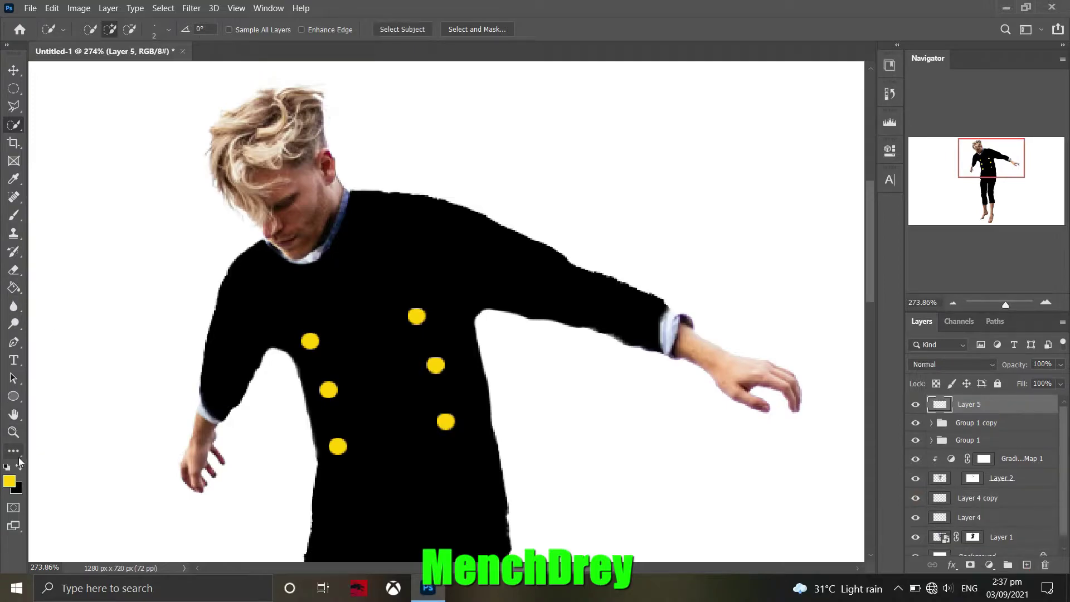
left_click(19, 464)
key("b")
scroll(106, 399, "up", 5)
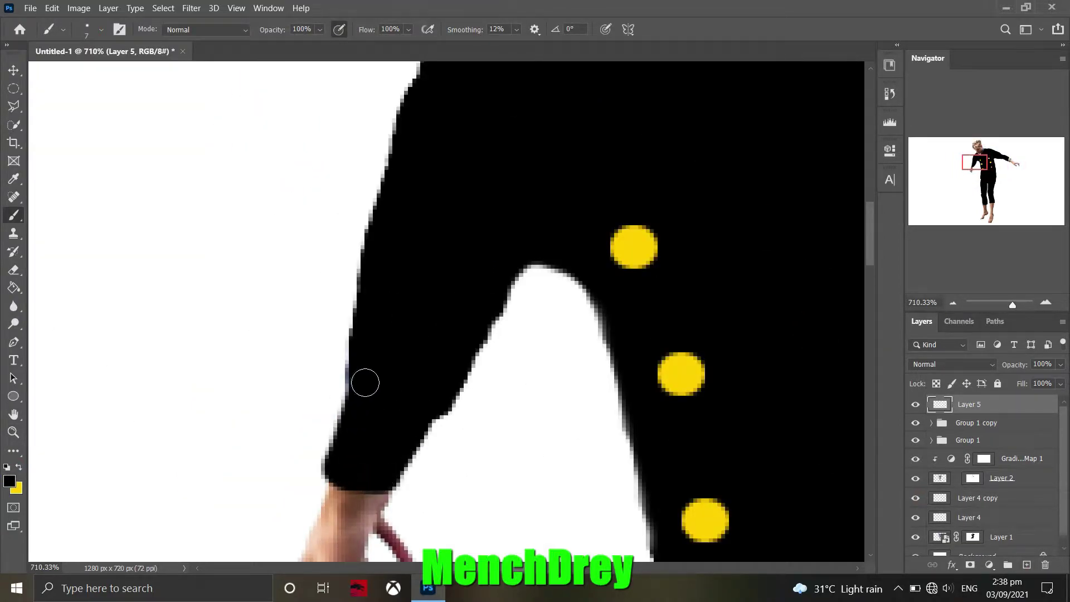
scroll(401, 453, "down", 5)
scroll(492, 211, "up", 4)
mouse_move(529, 221)
left_mouse_down()
mouse_move(521, 276)
mouse_move(553, 251)
left_mouse_up()
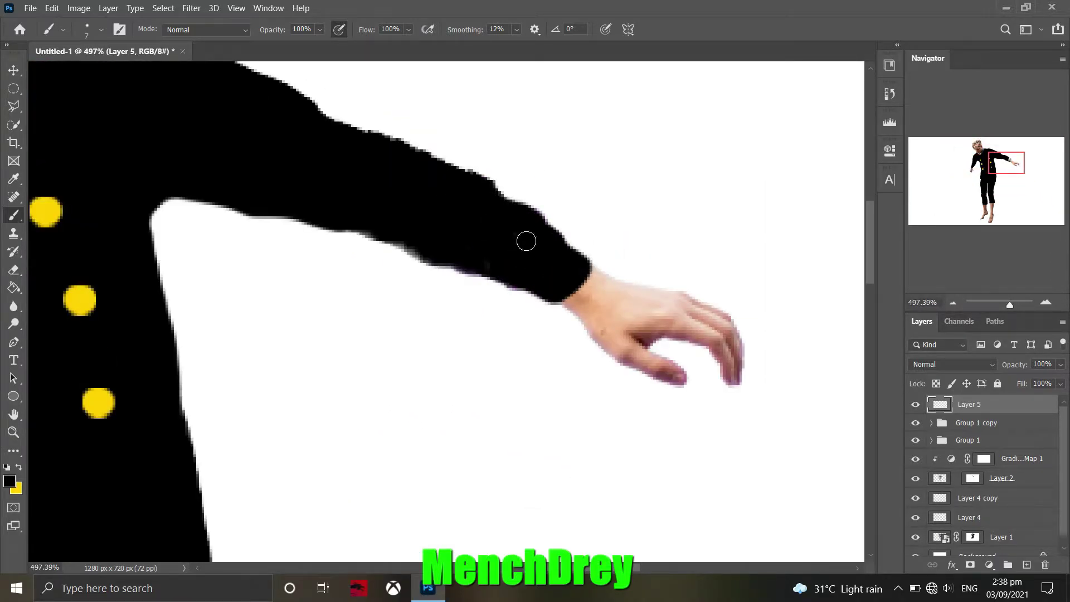
scroll(577, 285, "down", 5)
scroll(519, 245, "up", 4)
Step: Move the first cuff copy above the painted sleeves and rotate it onto the new sleeve end
left_click(978, 498)
left_click_drag(978, 498, 977, 403)
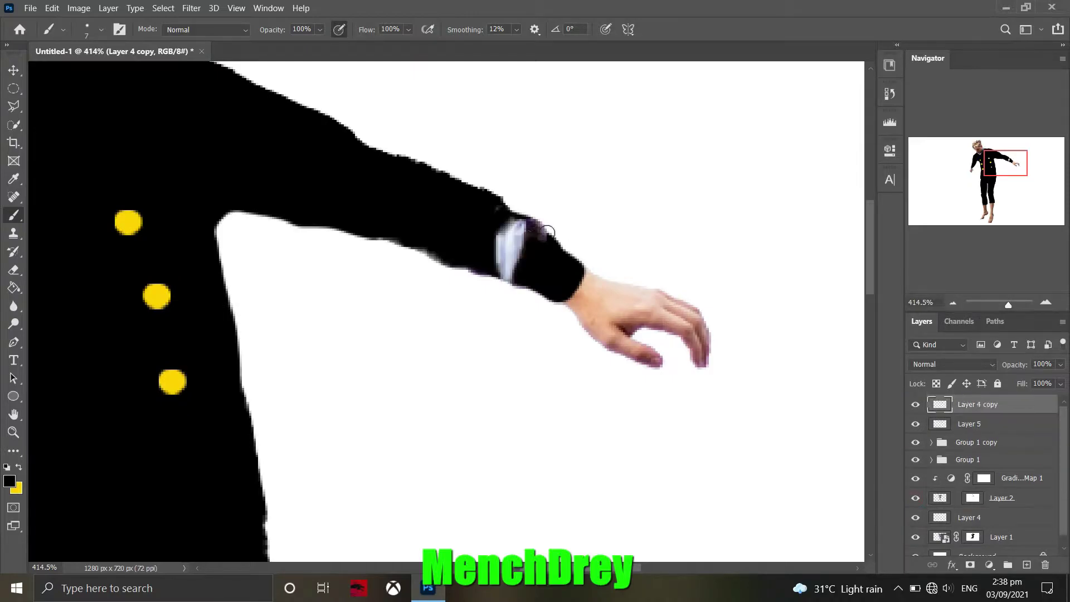
key("ctrl+t")
scroll(517, 243, "down", 3)
left_click_drag(647, 234, 657, 242)
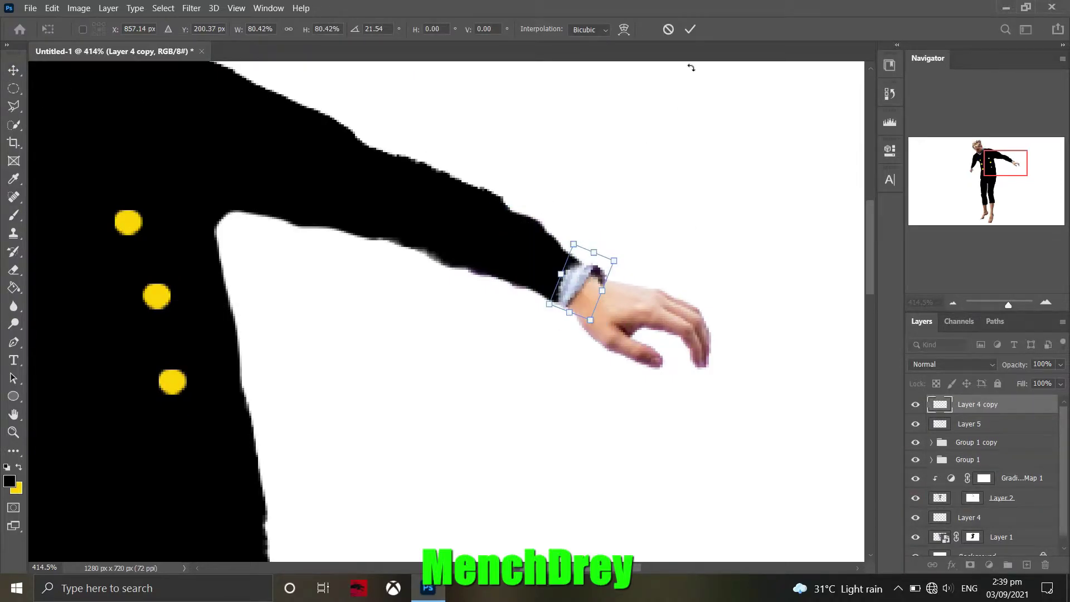
left_click(689, 29)
scroll(239, 288, "down", 2)
scroll(239, 288, "up", 2)
Step: Flip the second cuff vertically, fit it onto the left wrist, and merge both cuff layers
left_click(969, 517)
left_click_drag(970, 517, 970, 402)
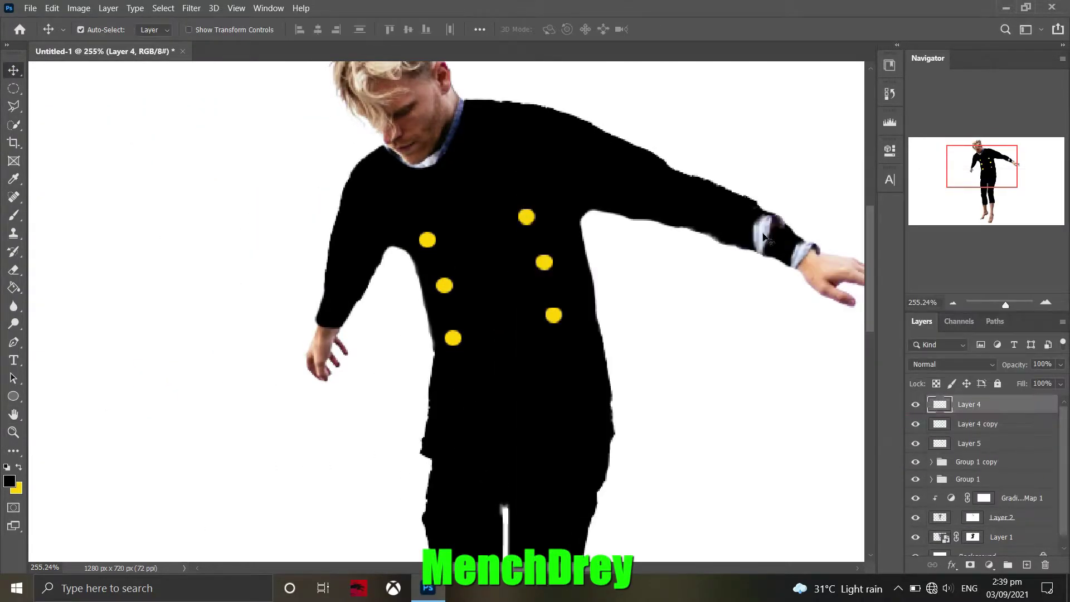
key("ctrl+t")
right_click(427, 372)
left_click(438, 353)
scroll(365, 350, "up", 3)
mouse_move(334, 343)
left_mouse_down()
mouse_move(346, 355)
mouse_move(376, 347)
left_mouse_up()
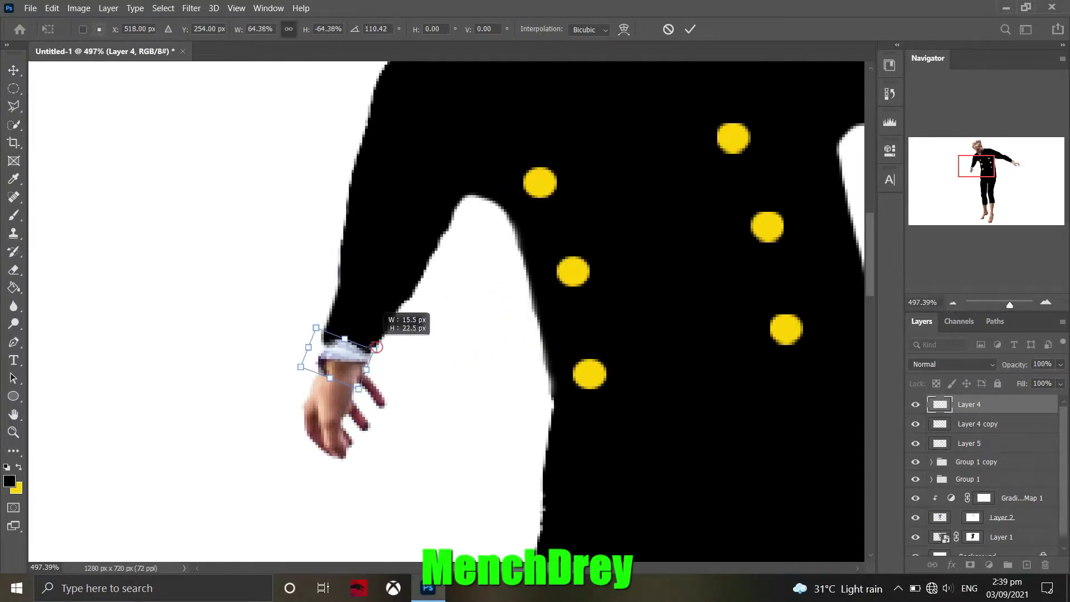
left_click(690, 29)
key("ctrl+0")
left_click(996, 425, "shift")
key("ctrl+e")
Step: Add a Hue/Saturation adjustment layer
left_click(989, 565)
left_click(998, 425)
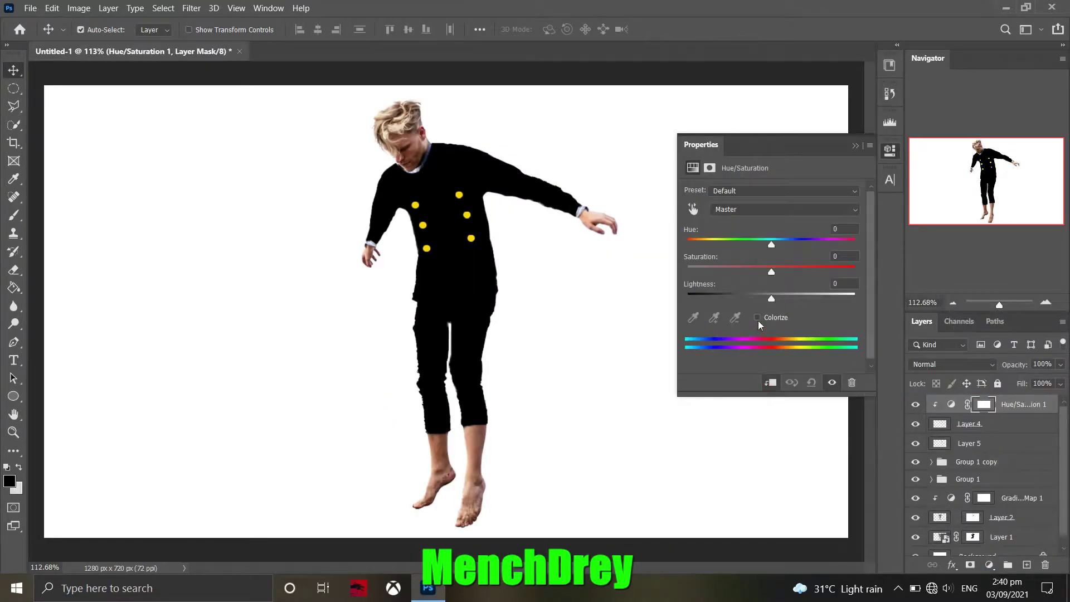
left_click(863, 190)
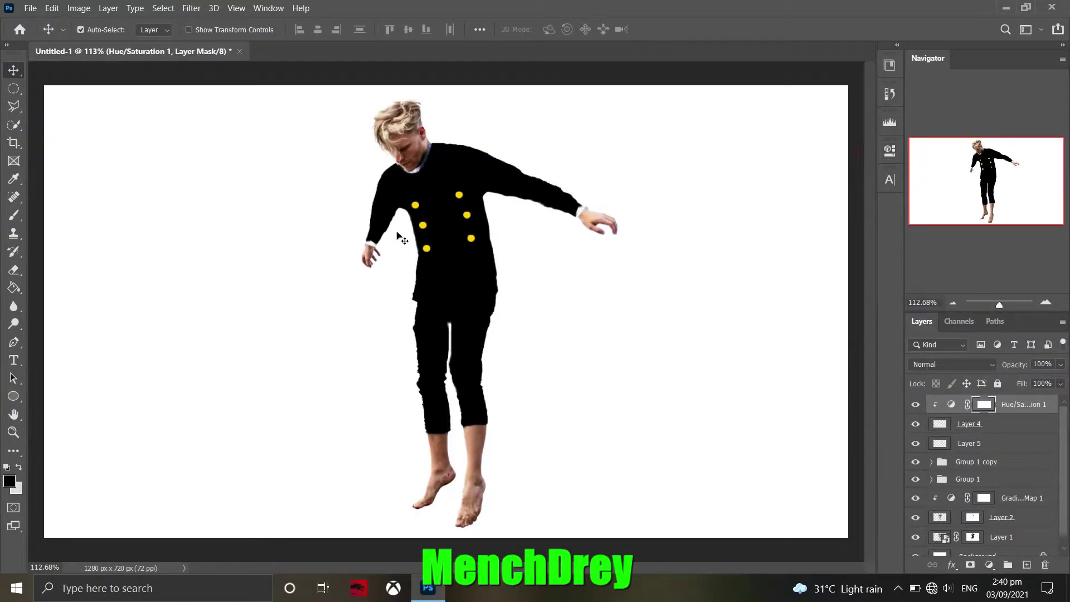
scroll(532, 350, "up", 1)
scroll(359, 125, "up", 2)
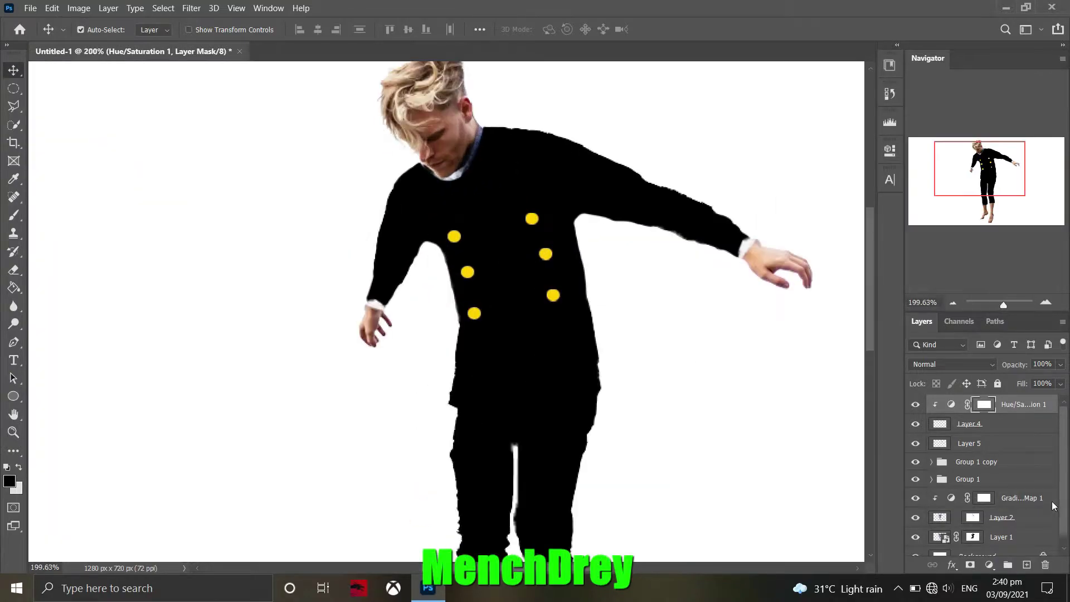
scroll(981, 474, "down", 1)
Step: Target Layer 2's mask with the Brush tool and zoom out to the upper body
left_click(972, 506)
scroll(399, 167, "up", 3)
left_click(13, 216)
left_click(67, 210)
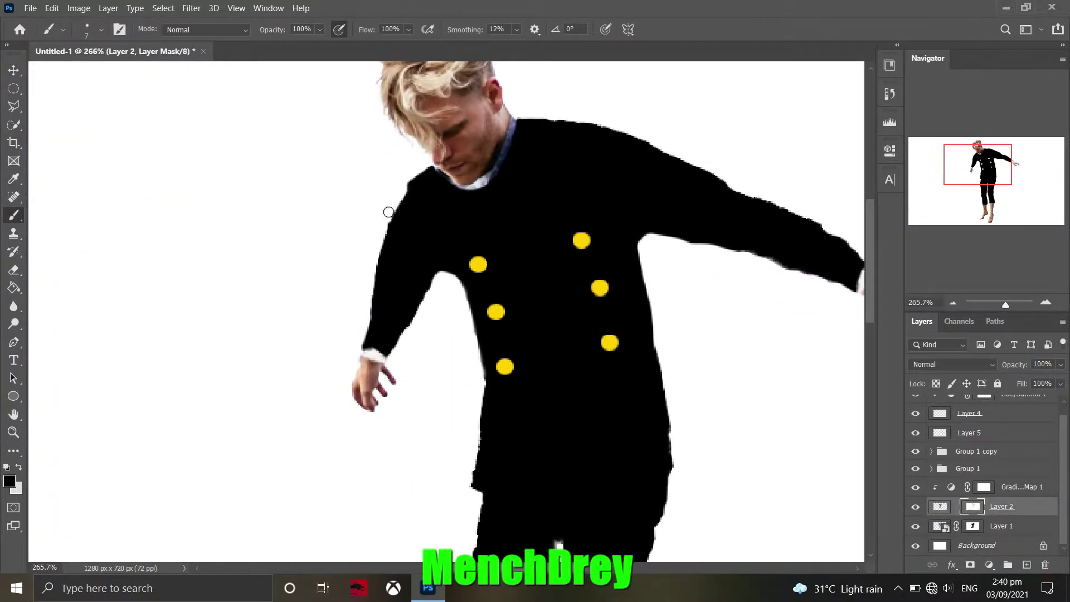
scroll(388, 211, "up", 4)
scroll(461, 341, "down", 2)
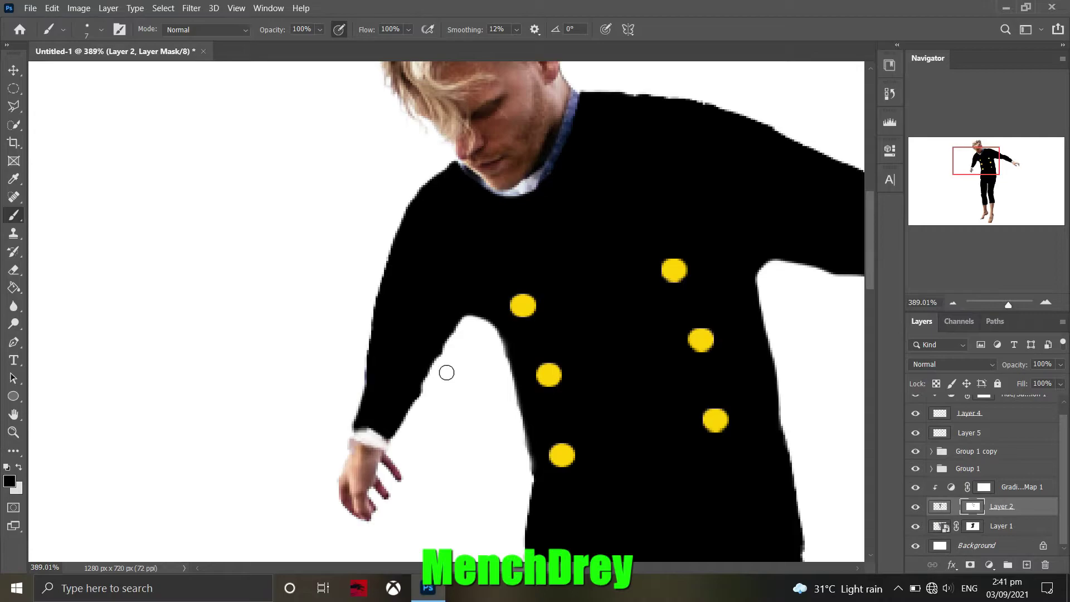
scroll(447, 382, "down", 5)
key("alt+bracketleft")
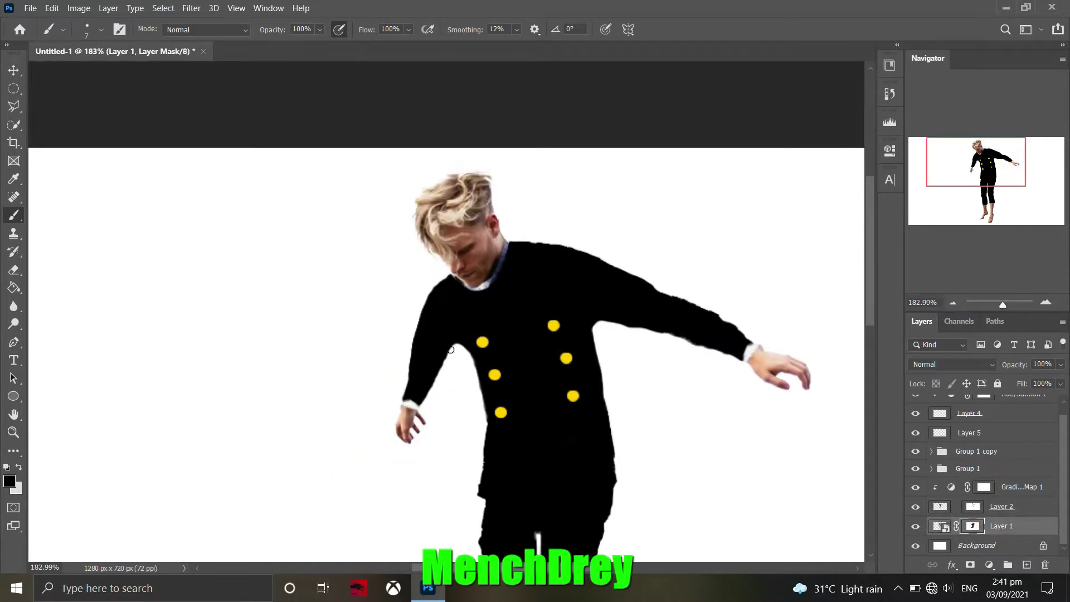
scroll(919, 426, "up", 1)
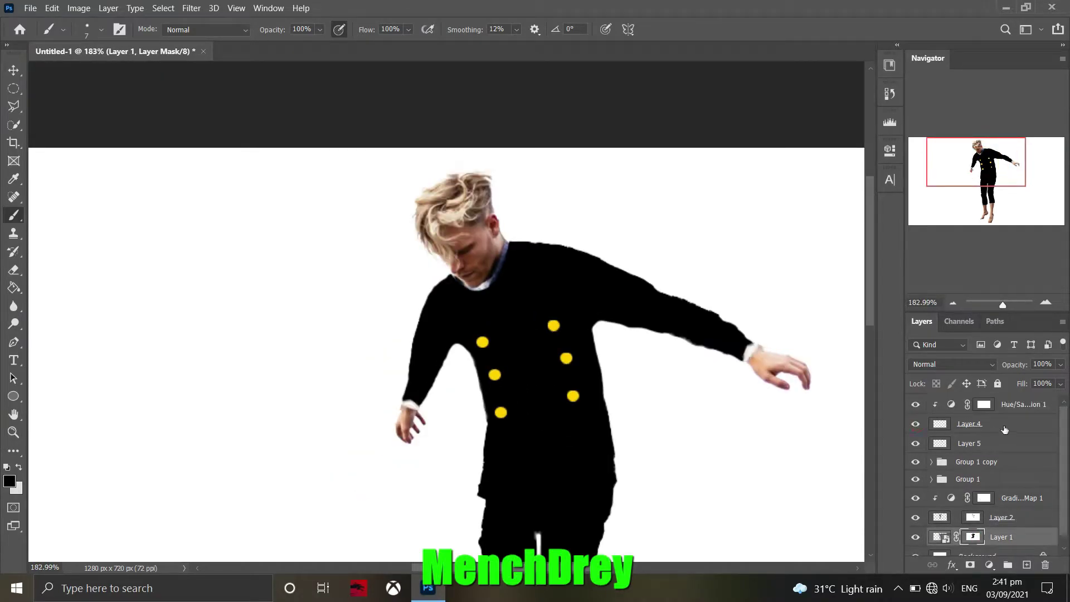
Step: Touch up the black sleeve edges near the white cuffs on Layer 5
left_click(973, 446)
scroll(973, 446, "down", 1)
scroll(431, 399, "up", 5)
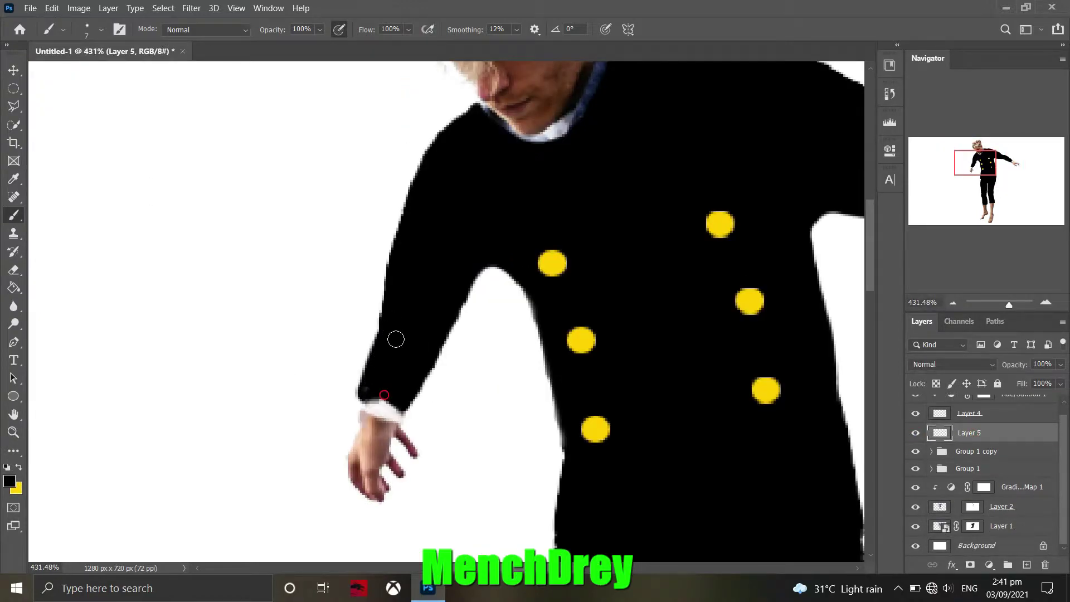
scroll(433, 402, "down", 1)
scroll(465, 392, "down", 7)
scroll(733, 346, "up", 7)
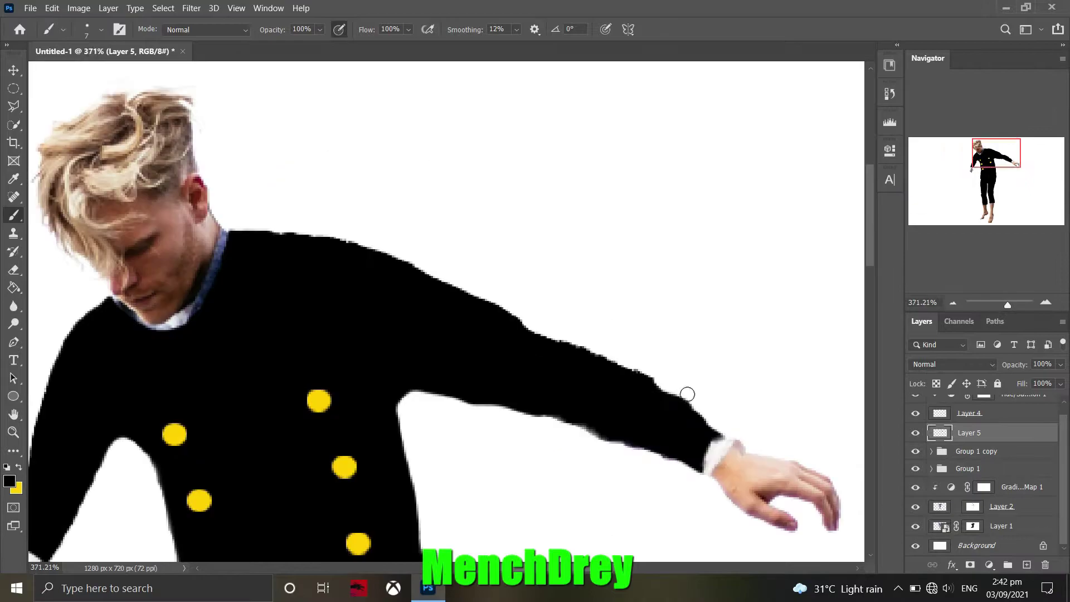
scroll(307, 269, "down", 3)
scroll(284, 374, "up", 5)
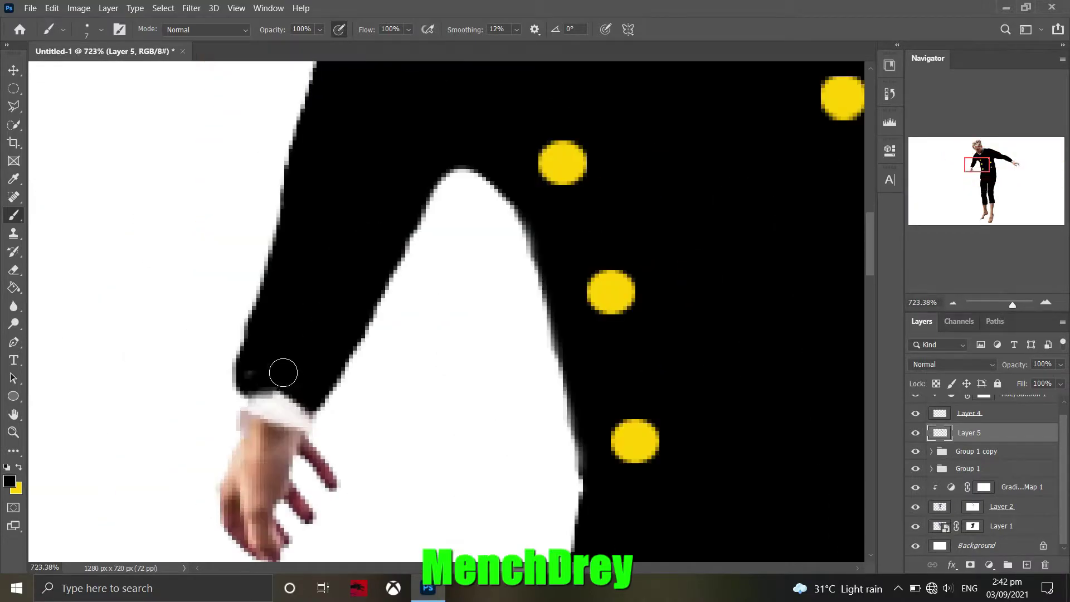
scroll(977, 469, "up", 1)
Step: Toggle the buttons layers' visibility to compare, collapse the figure group, and fit the image
left_click(972, 424)
left_click(916, 461)
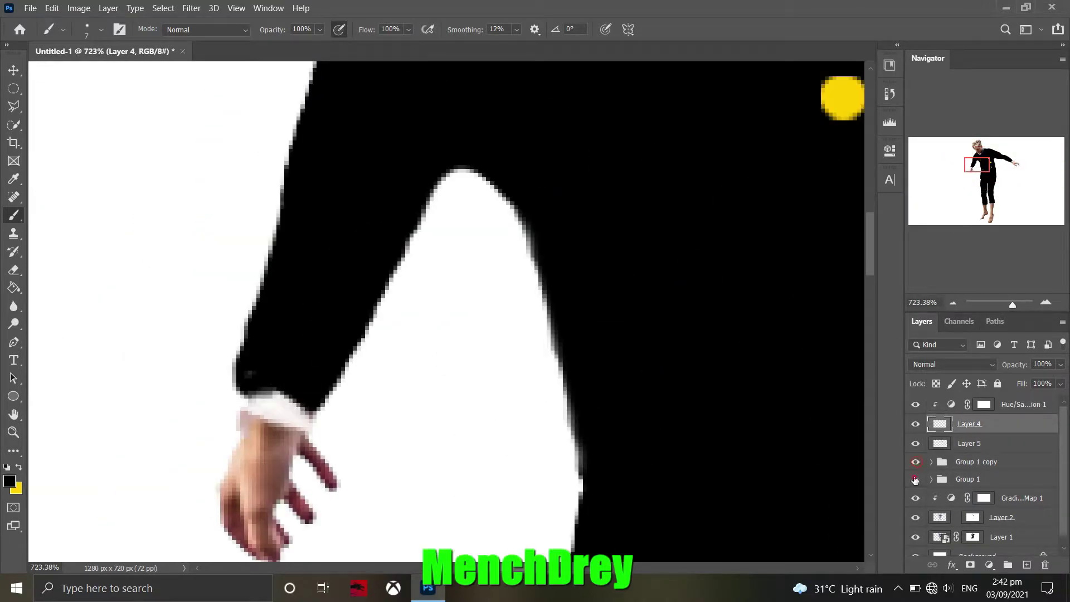
left_click(934, 462)
left_click(981, 443)
key("v")
key("ctrl+0")
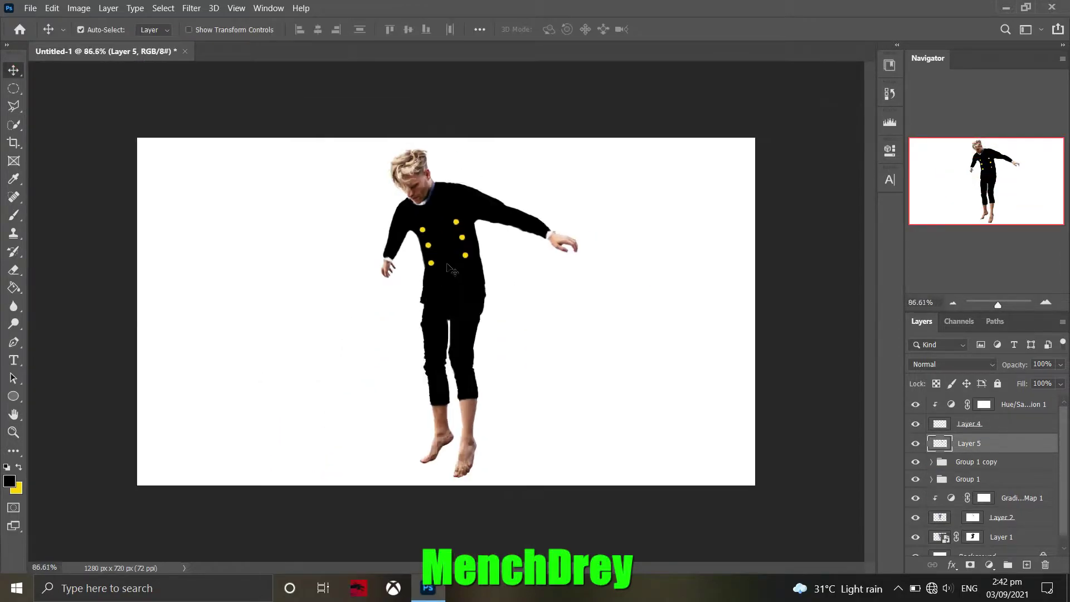
Step: Merge the selected figure layers into one layer
left_click(1020, 404)
scroll(1014, 446, "down", 1)
left_click(1002, 529, "shift")
right_click(1005, 434)
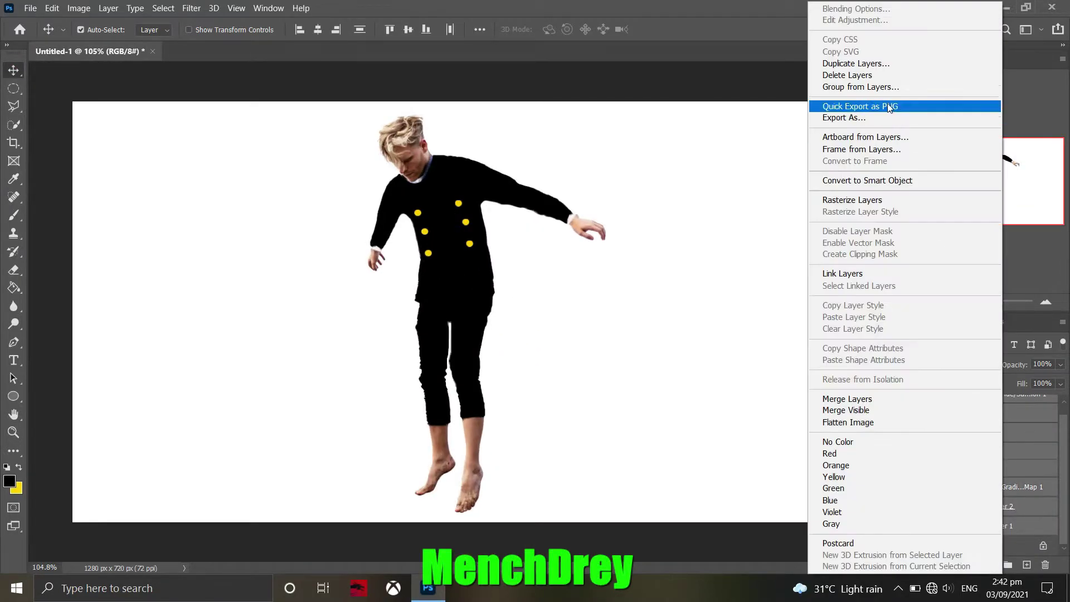
left_click(836, 463)
Step: Add a Curves adjustment bent upward to brighten the figure
left_click(989, 565)
left_click(981, 387)
left_click_drag(785, 293, 824, 218)
left_click(855, 146)
left_click(30, 8)
Step: Open Untitled-1.png, select a boot, and drag it into the main document
left_click(268, 111)
left_click(30, 8)
left_click(50, 35)
double_click(210, 172)
left_click(13, 124)
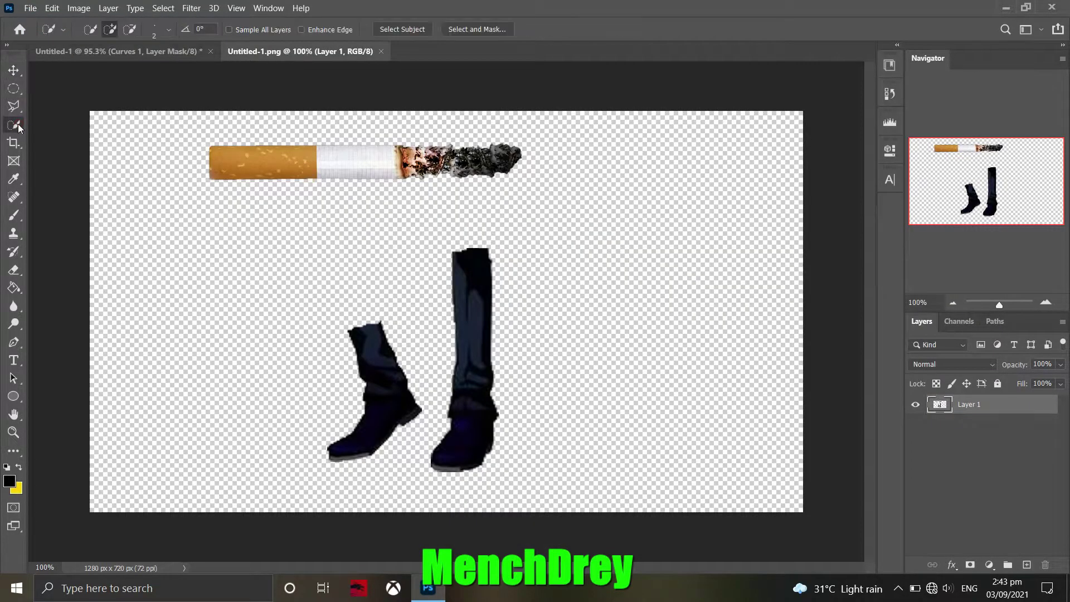
key("v")
left_click_drag(331, 455, 490, 375)
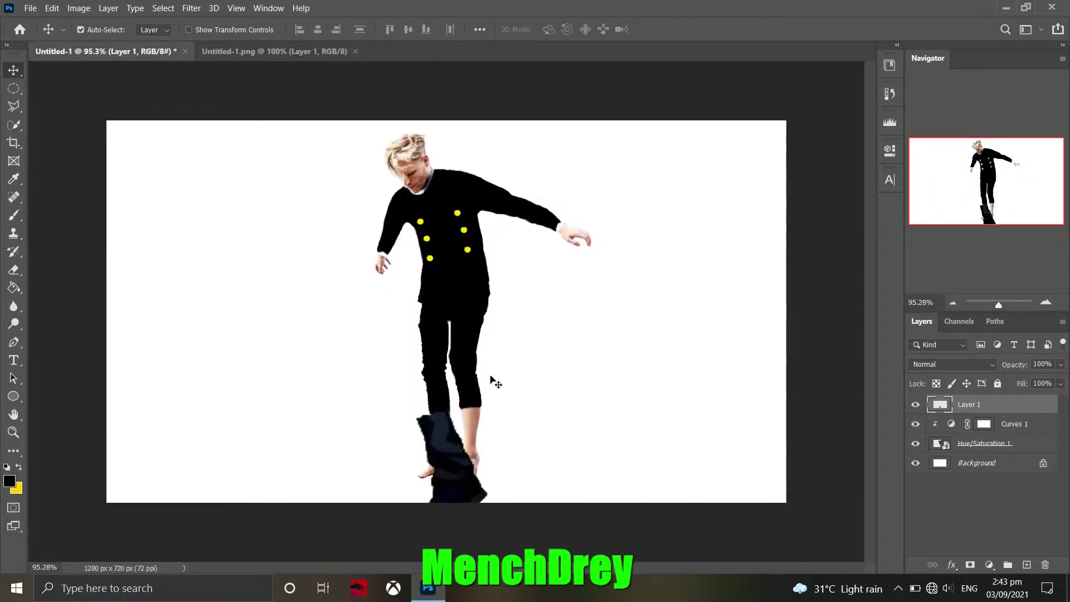
Step: Scale, tilt and warp the first boot to follow the lower leg
key("ctrl+t")
left_click_drag(357, 552, 467, 551)
left_click_drag(504, 385, 476, 422)
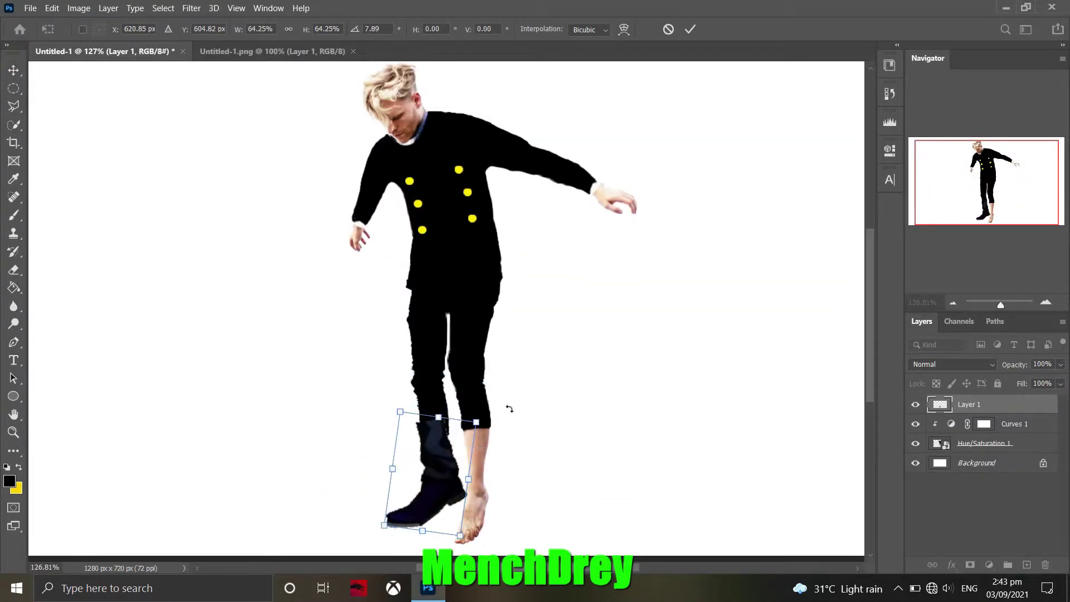
scroll(475, 422, "up", 1)
left_click_drag(476, 422, 520, 418)
key("Return")
left_click(52, 8)
left_click(239, 396)
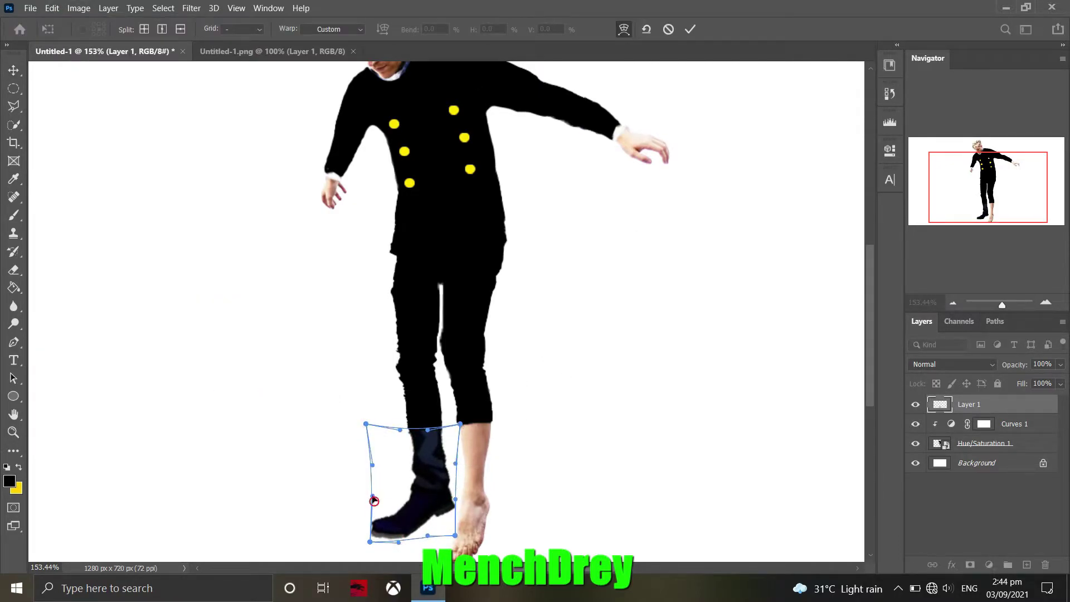
left_click(690, 29)
Step: Bring the second boot from Untitled-1.png and size it down onto the other foot
left_click(272, 50)
right_click(14, 125)
left_click(78, 139)
left_click_drag(241, 129, 440, 402)
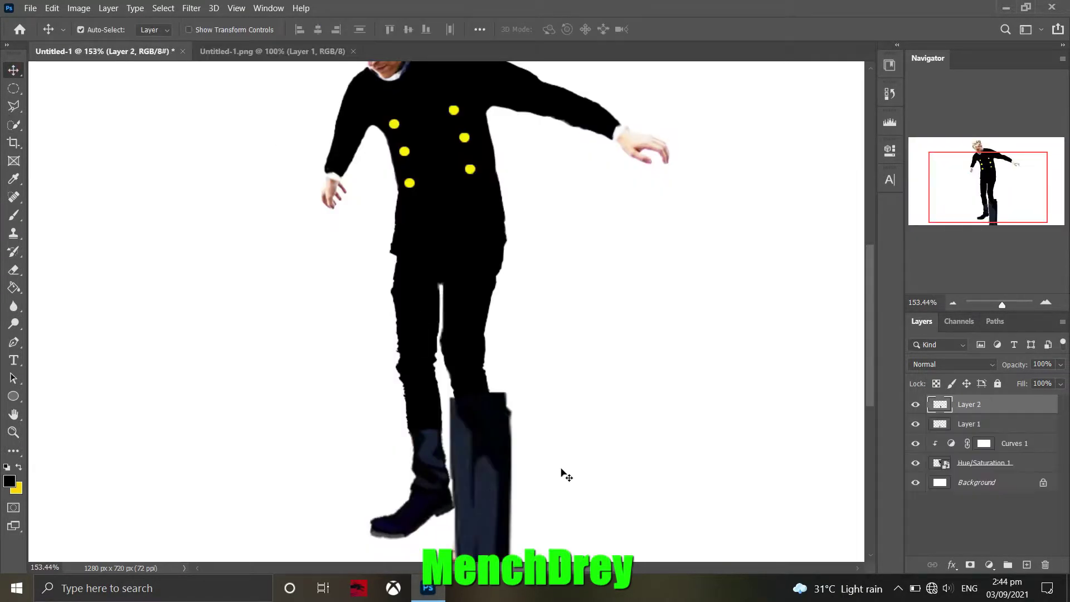
key("ctrl+t")
left_click_drag(468, 511, 469, 518)
scroll(470, 518, "up", 5)
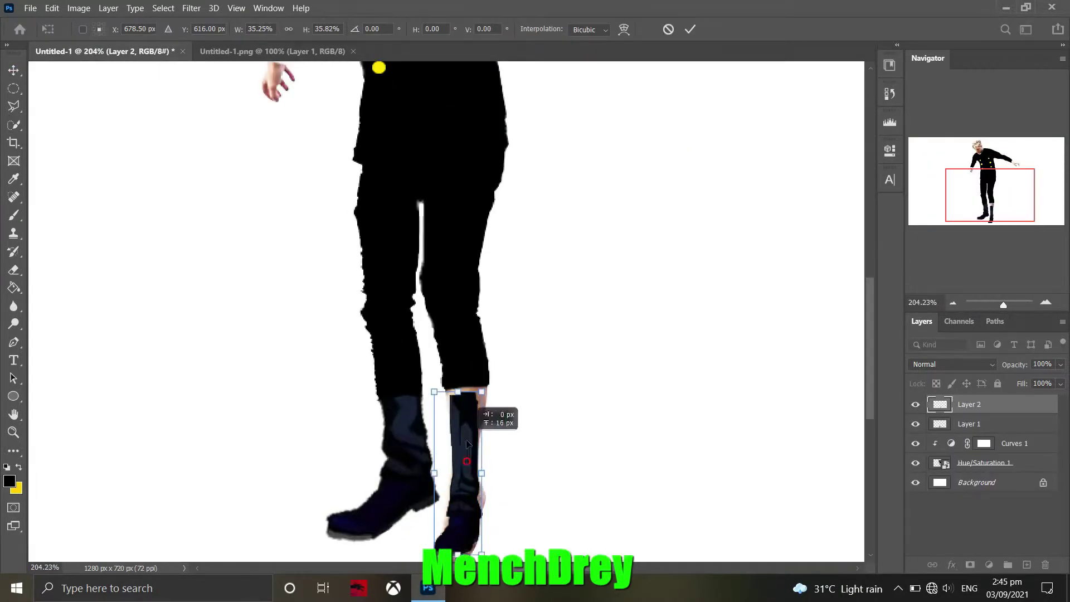
left_click_drag(459, 394, 460, 319)
left_click_drag(469, 420, 469, 441)
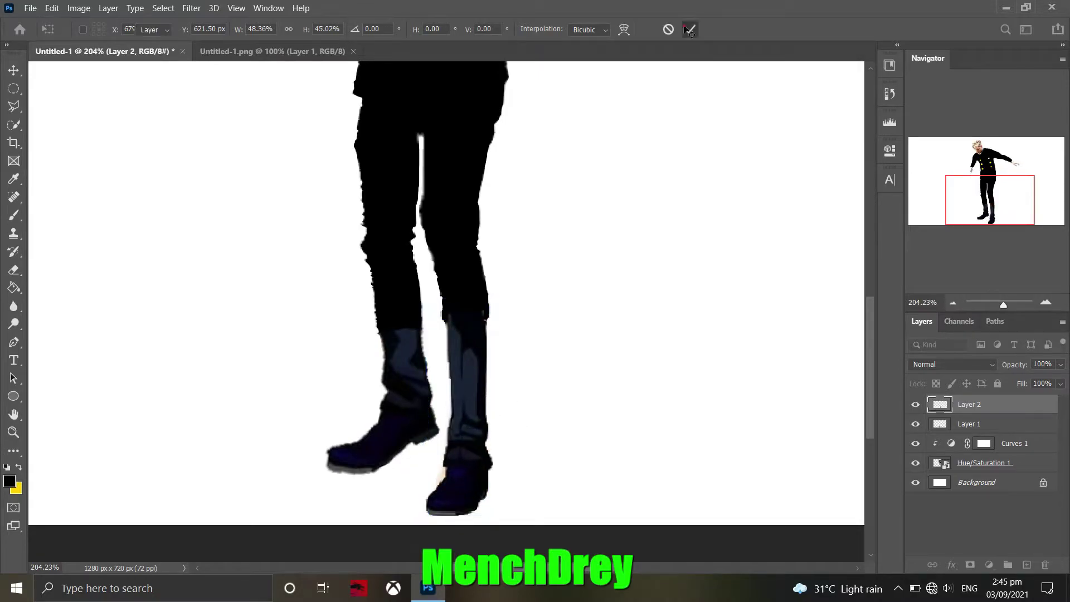
scroll(470, 442, "down", 2)
Step: Warp the second boot to bow its right side outward, then target the figure's mask
left_click(52, 8)
left_click(245, 390)
left_click_drag(524, 360, 528, 351)
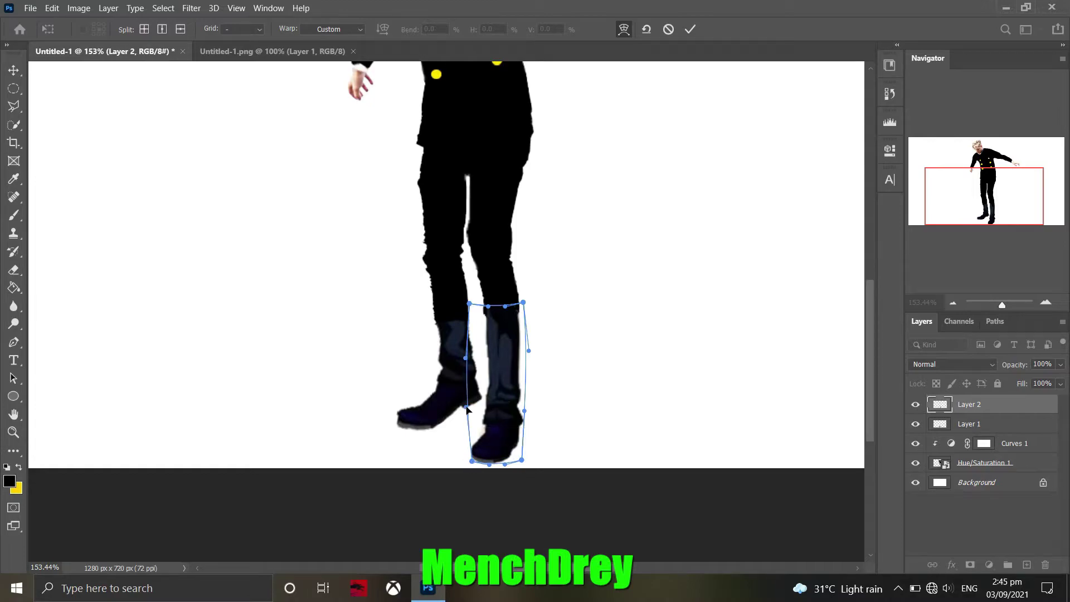
left_click(690, 29)
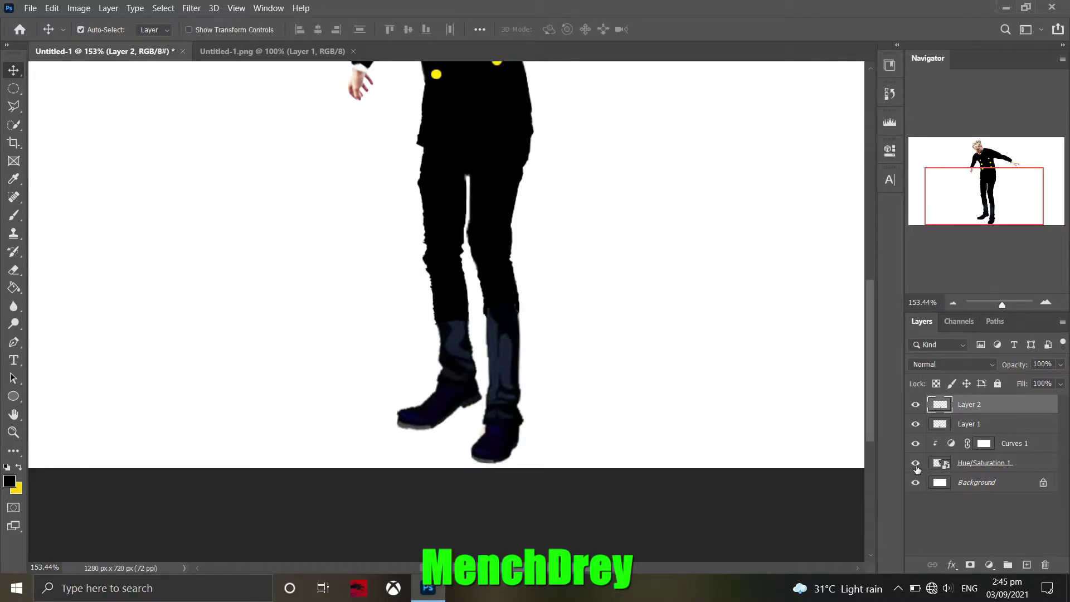
left_click(981, 462)
left_click(14, 215)
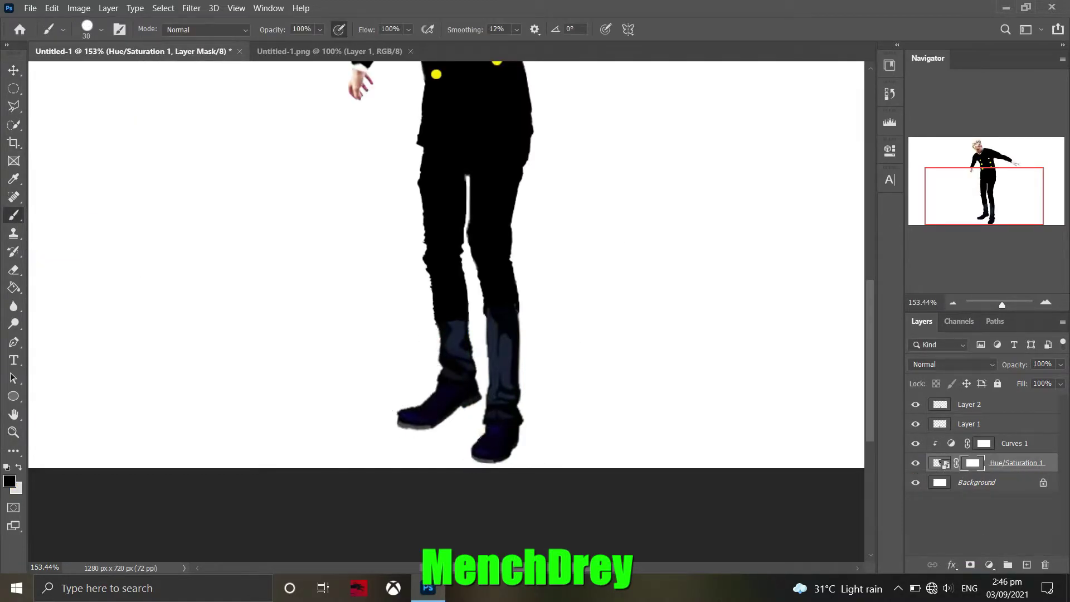
Step: Merge the two boot layers and clip a Gradient Map to them to tint them black
left_click(968, 404)
left_click(968, 423, "shift")
right_click(968, 423)
left_click(912, 399)
left_click(990, 565)
left_click(972, 540)
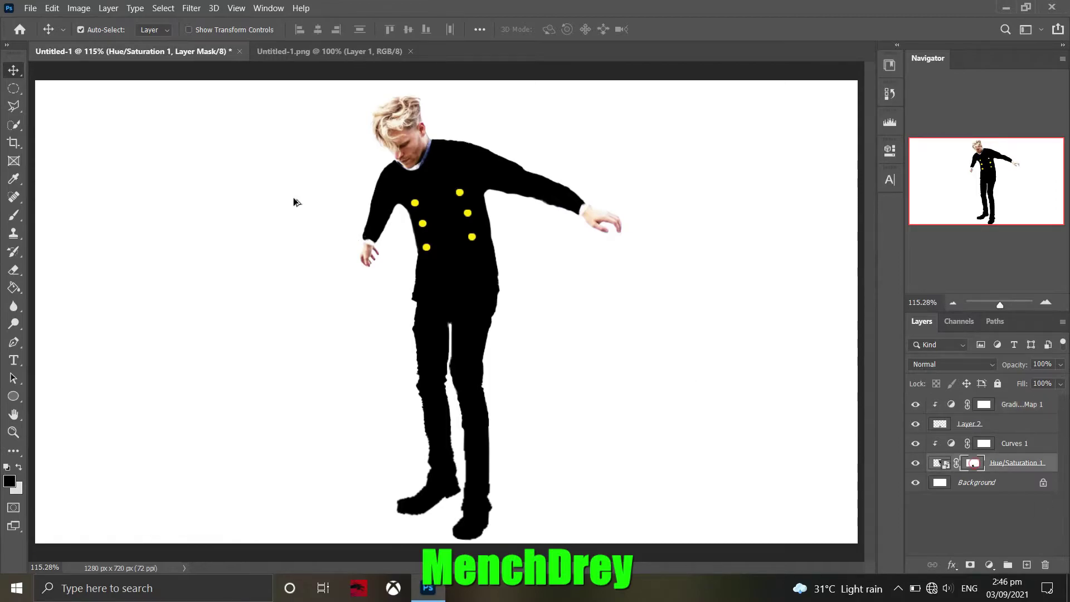
key("bracketleft")
key("bracketleft")
key("bracketleft")
scroll(437, 306, "up", 3)
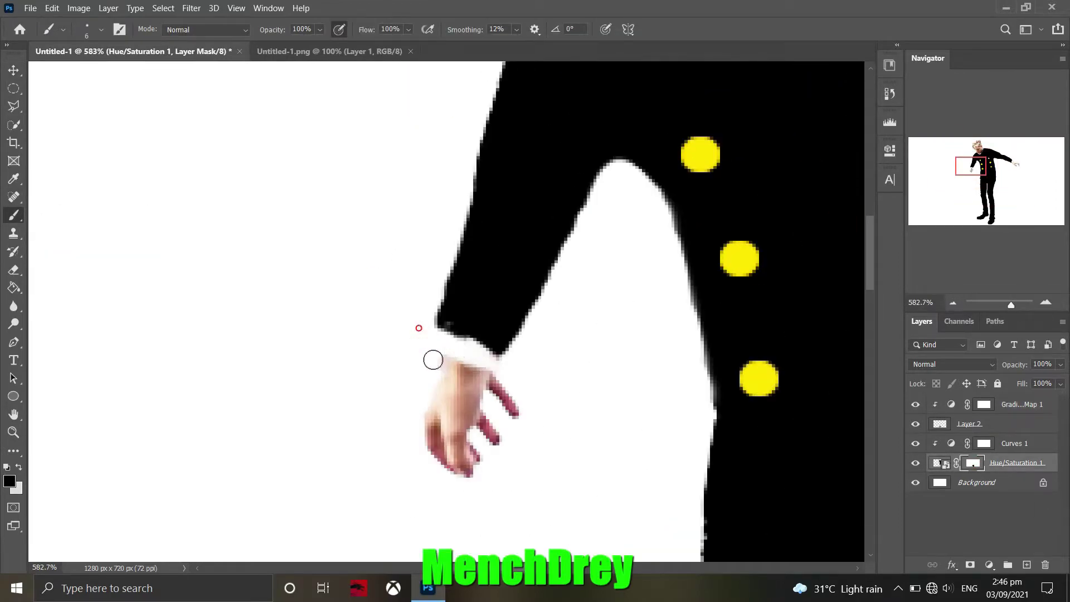
scroll(425, 346, "down", 10)
Step: Convert the selected figure layers into one smart object
left_click(1017, 413)
left_click(1010, 462, "shift")
right_click(1010, 462)
left_click(910, 135)
left_click(981, 424)
left_click(30, 8)
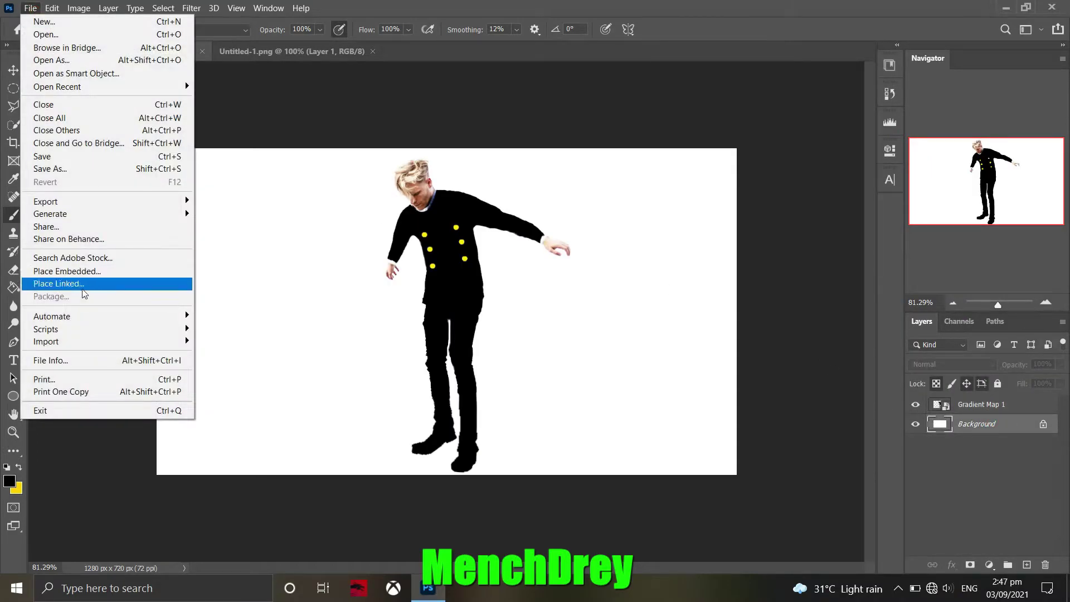
Step: Place the starry sky image as a linked layer and stretch it wider than the canvas
left_click(56, 279)
double_click(174, 186)
mouse_move(353, 272)
left_mouse_down()
mouse_move(248, 169)
mouse_move(237, 207)
left_mouse_up()
left_click_drag(541, 335, 564, 333)
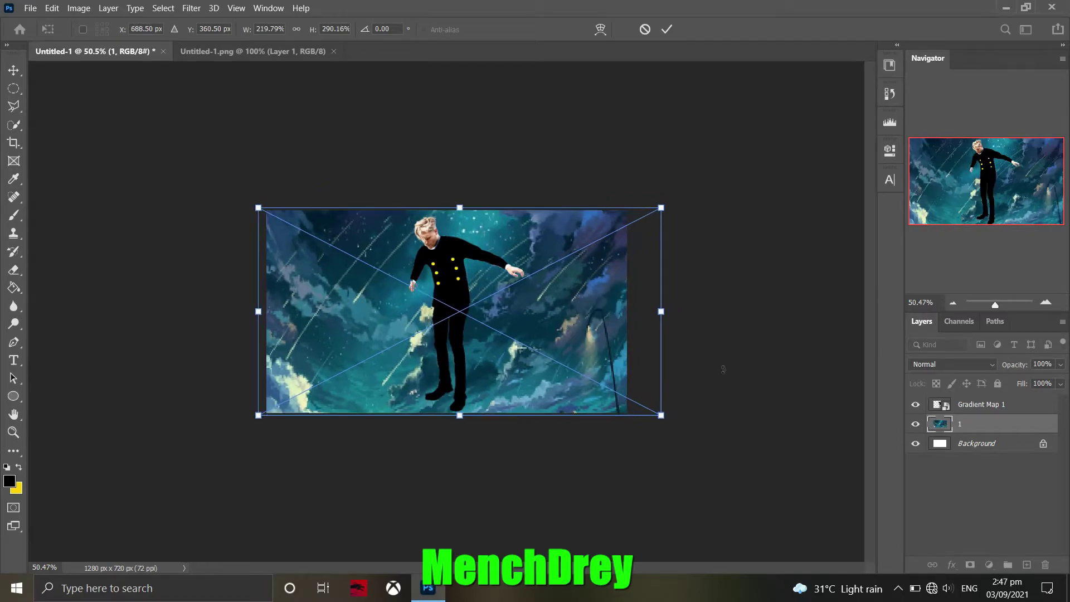
scroll(564, 333, "up", 3)
left_click(667, 29)
key("ctrl+t")
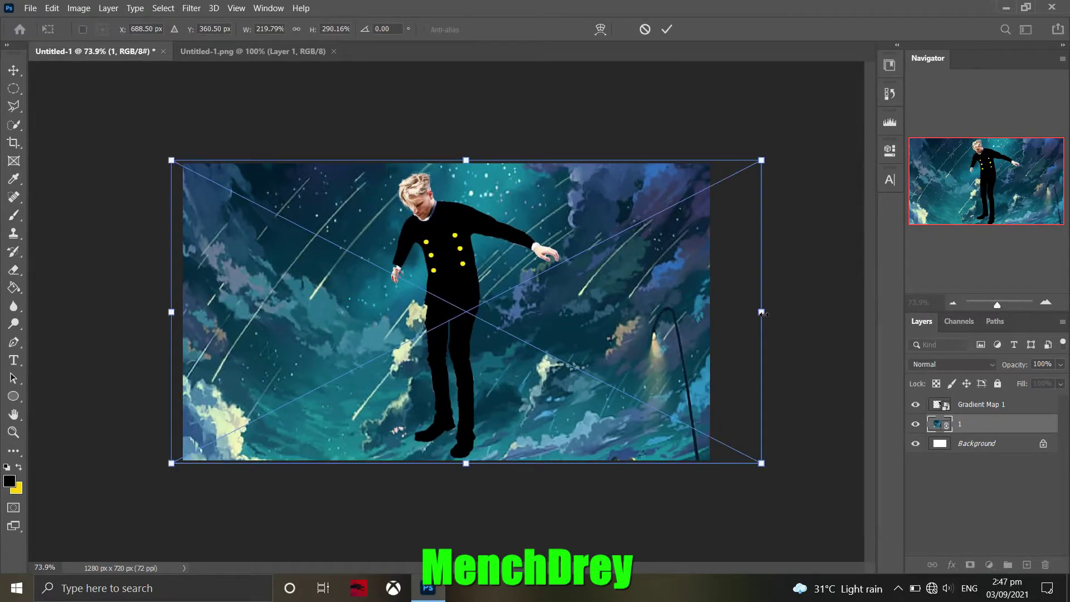
left_click_drag(760, 306, 836, 311)
key("Return")
scroll(798, 350, "up", 1)
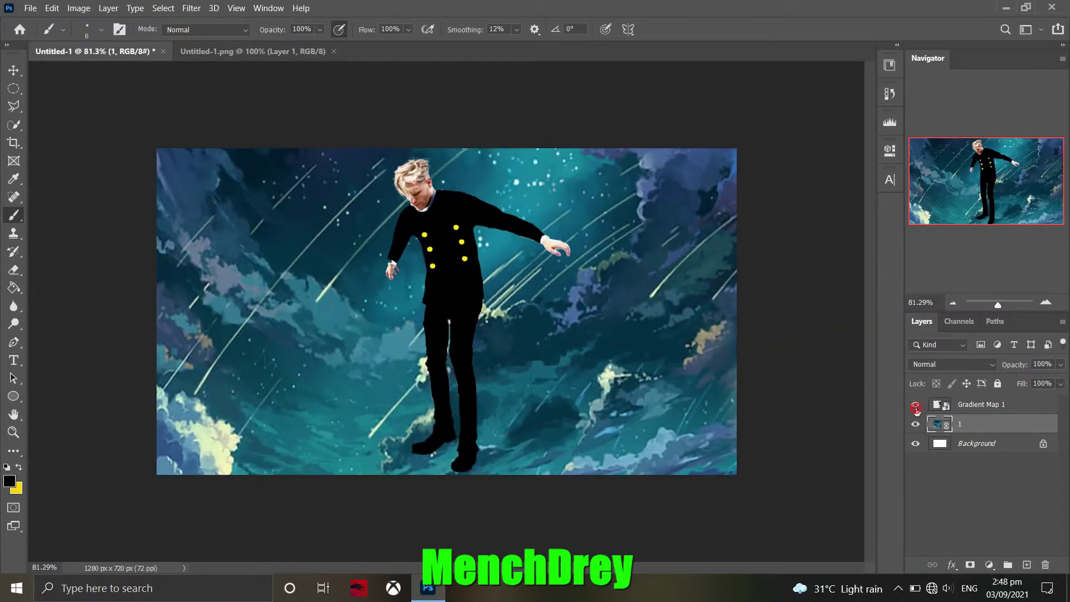
double_click(1003, 405)
Step: Apply a yellow Outer Glow layer style to the man's figure
left_click(836, 376)
left_click_drag(938, 130, 671, 130)
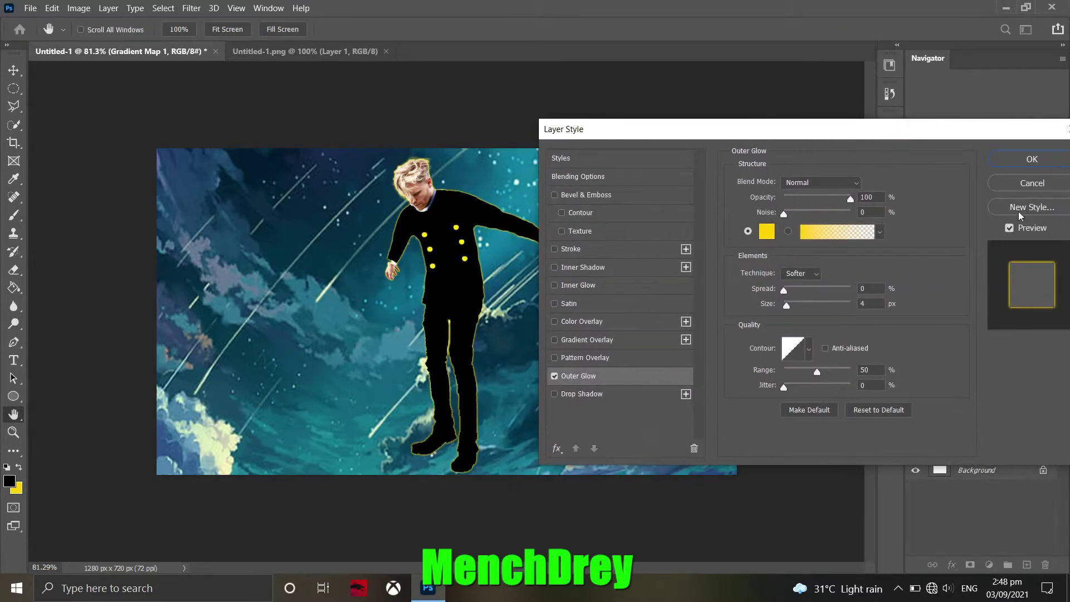
key("Return")
Step: On a new layer, paint the lower leg and boot bright yellow with a large soft brush
left_click(1026, 564)
left_click(8, 480)
left_click(1036, 115)
right_click(14, 215)
left_click(84, 210)
scroll(447, 414, "up", 3)
left_click_drag(447, 414, 429, 529)
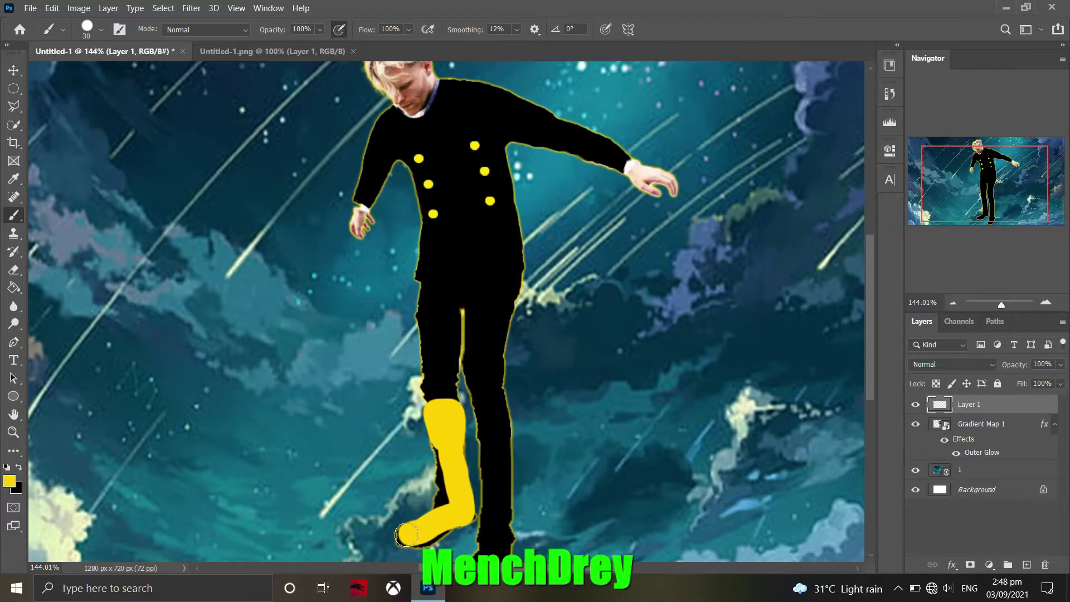
key("ctrl+z")
left_click(101, 29)
mouse_move(437, 401)
left_mouse_down()
mouse_move(464, 518)
mouse_move(437, 447)
left_mouse_up()
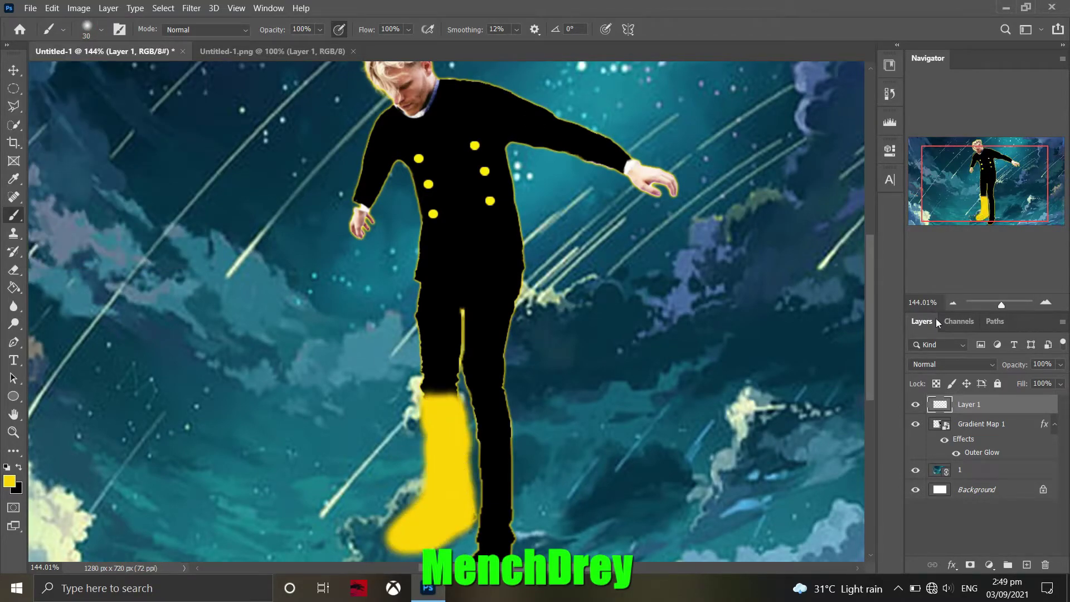
Step: Set the yellow layer to Vivid Light and paint more yellow up the back and side of the boot
left_click(951, 364)
left_click(947, 422)
scroll(549, 387, "up", 1, "alt")
scroll(433, 343, "down", 2)
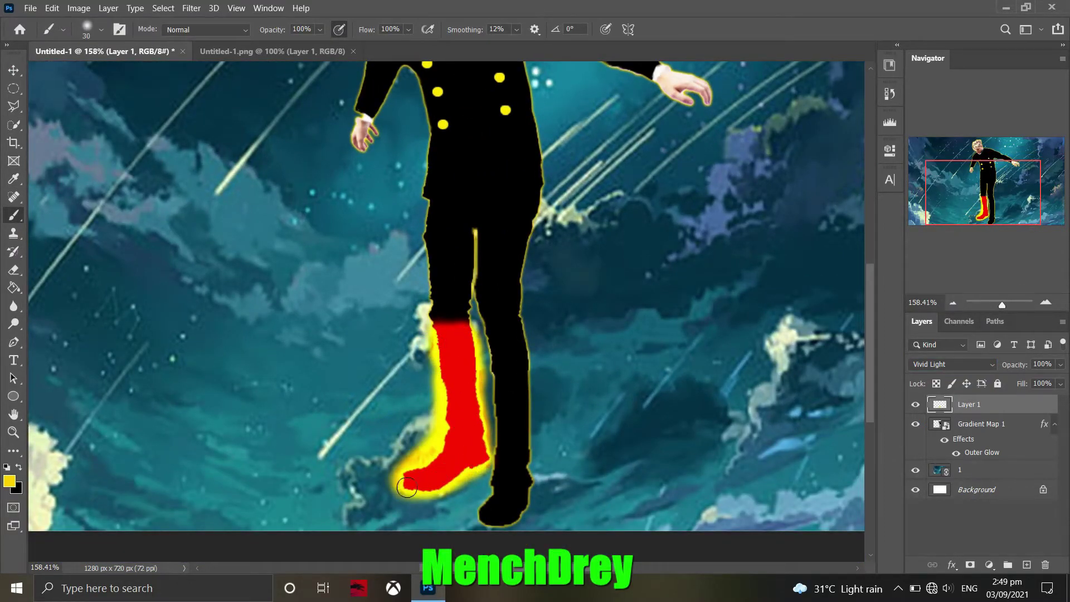
mouse_move(432, 432)
left_mouse_down()
mouse_move(417, 335)
mouse_move(469, 339)
left_mouse_up()
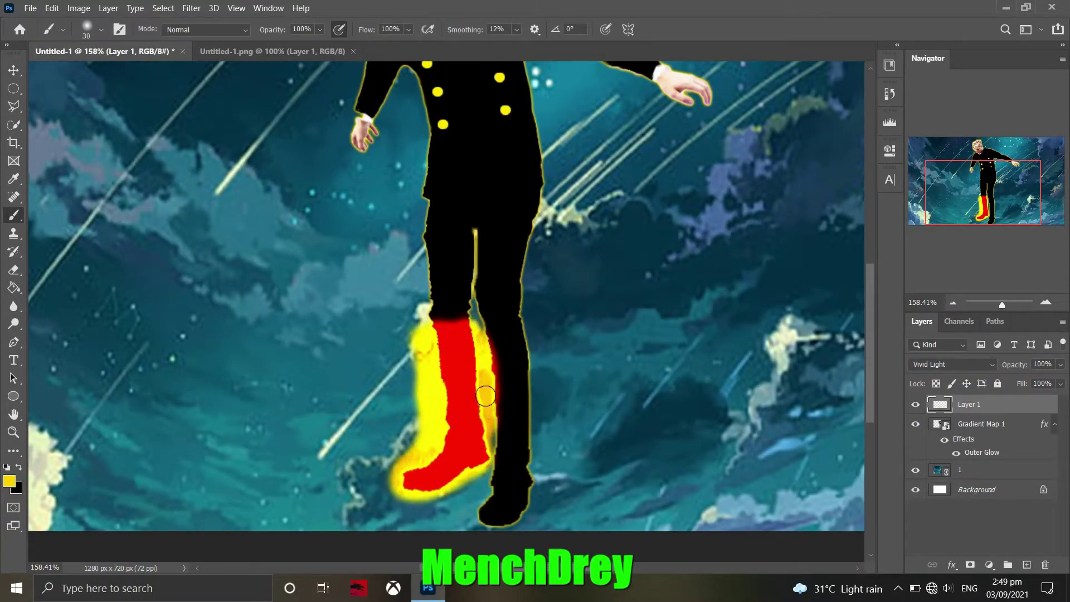
scroll(564, 338, "down", 7, "alt")
scroll(457, 325, "up", 7, "alt")
left_click_drag(419, 401, 423, 356)
scroll(423, 363, "down", 7, "alt")
Step: Duplicate the glowing leg layer, then add a new layer with white paint and a smaller brush
key("ctrl+j")
scroll(365, 276, "up", 1, "alt")
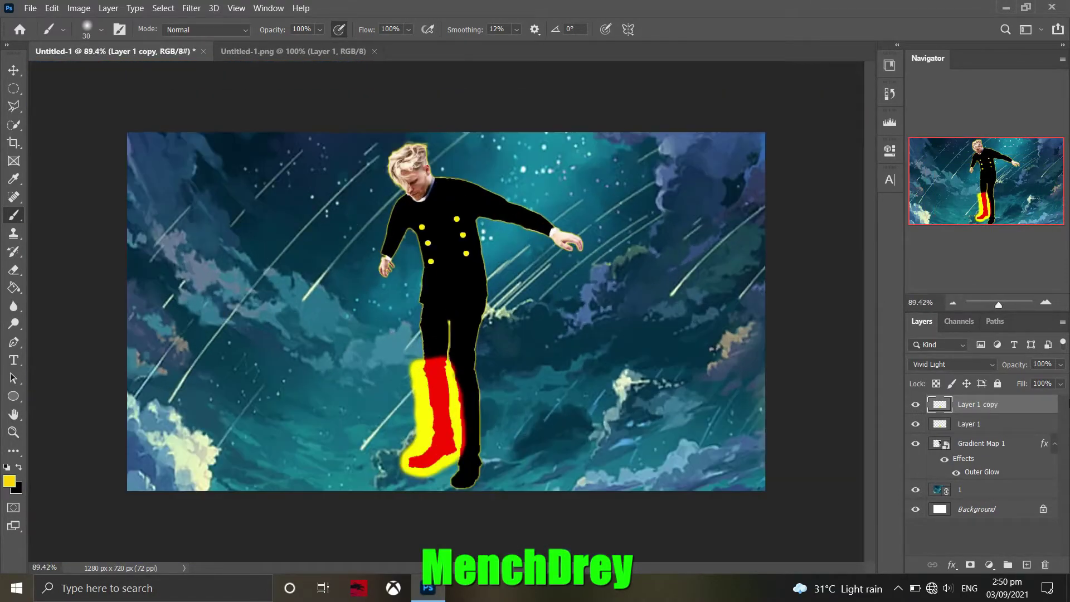
scroll(364, 276, "up", 3, "alt")
scroll(364, 276, "up", 2, "alt")
key("ctrl+shift+alt+n")
left_click(18, 467)
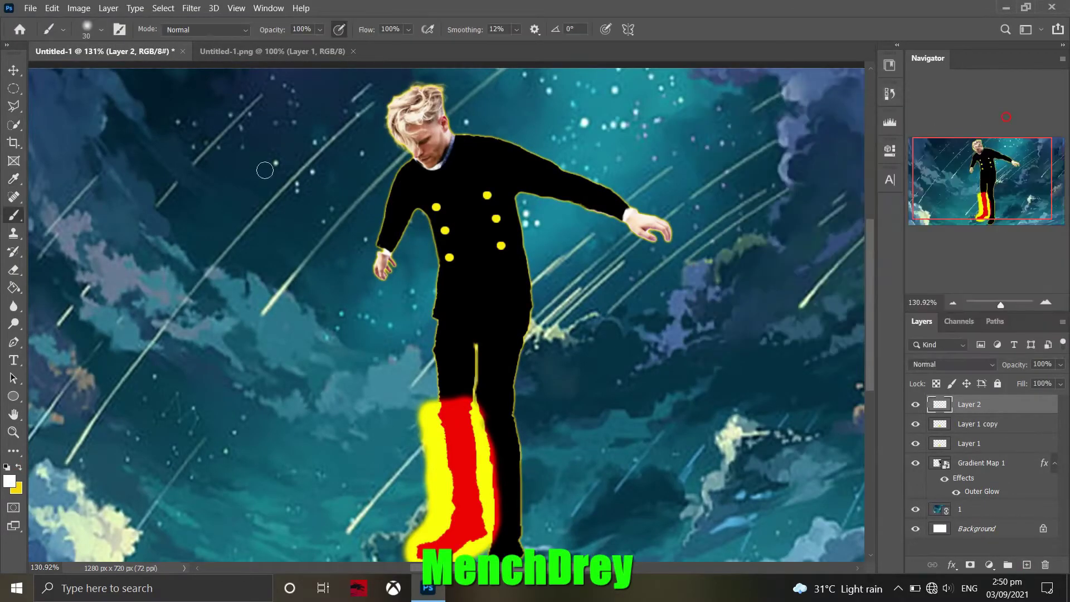
scroll(434, 290, "up", 3, "alt")
key("bracketleft")
key("bracketleft")
key("bracketleft")
scroll(446, 295, "up", 3, "alt")
left_click(456, 301, "alt")
scroll(440, 300, "down", 4, "alt")
scroll(424, 262, "down", 3, "alt")
scroll(408, 226, "down", 2, "alt")
scroll(447, 314, "up", 1, "alt")
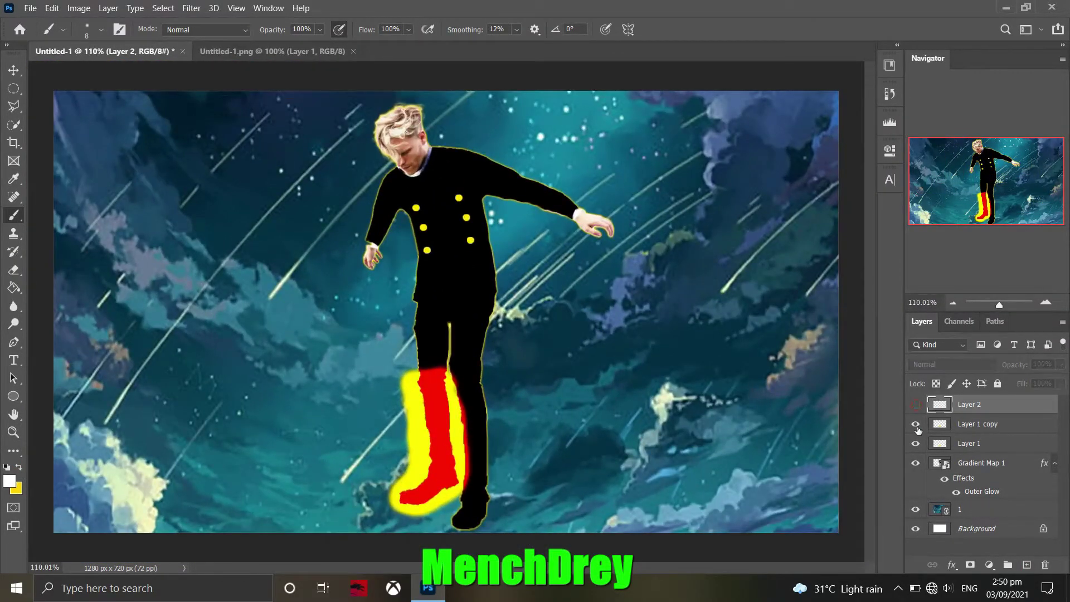
Step: Hide both leg layers and paint a yellow glow around the foot on a new Vivid Light Layer 3
left_click(916, 423)
left_click(915, 443)
key("ctrl+shift+alt+n")
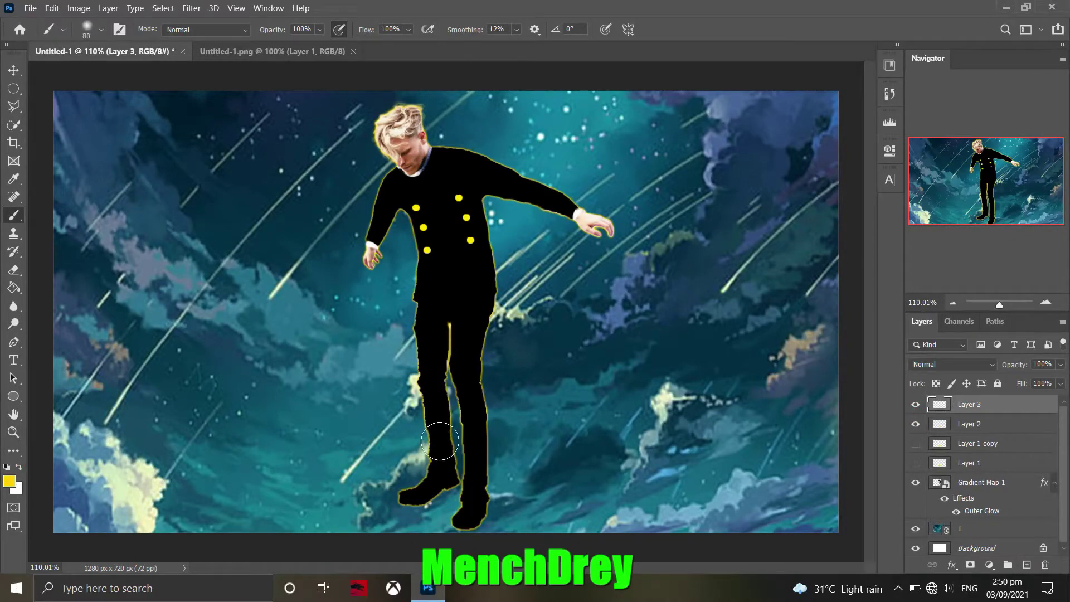
mouse_move(415, 476)
left_mouse_down()
mouse_move(426, 446)
mouse_move(419, 420)
mouse_move(440, 494)
left_mouse_up()
left_click(953, 363)
left_click(947, 423)
key("bracketleft")
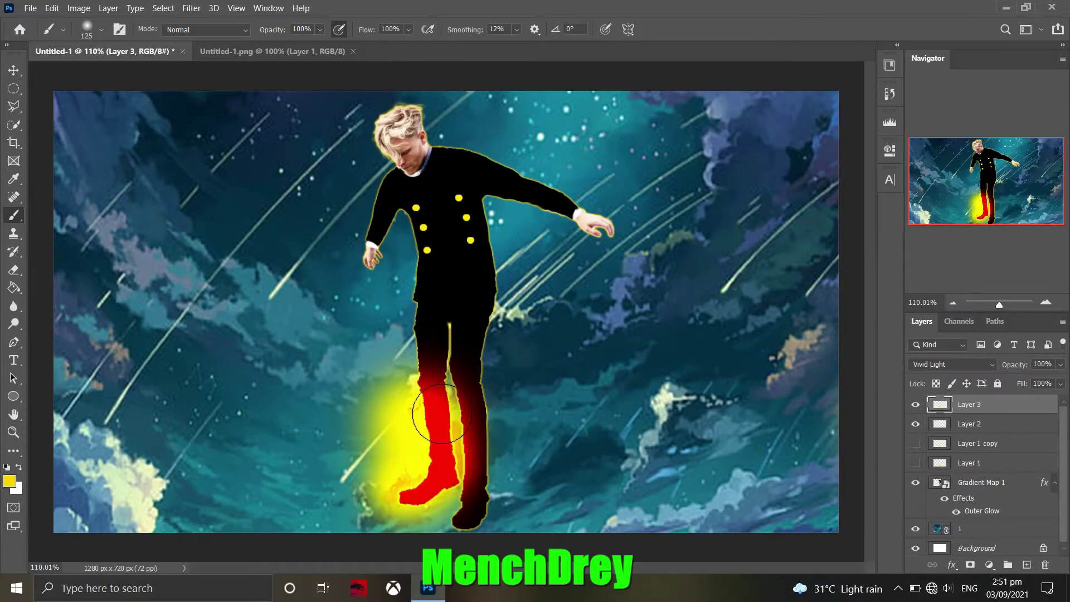
key("bracketleft")
key("bracketleft")
scroll(466, 342, "up", 1, "alt")
scroll(466, 341, "down", 2, "alt")
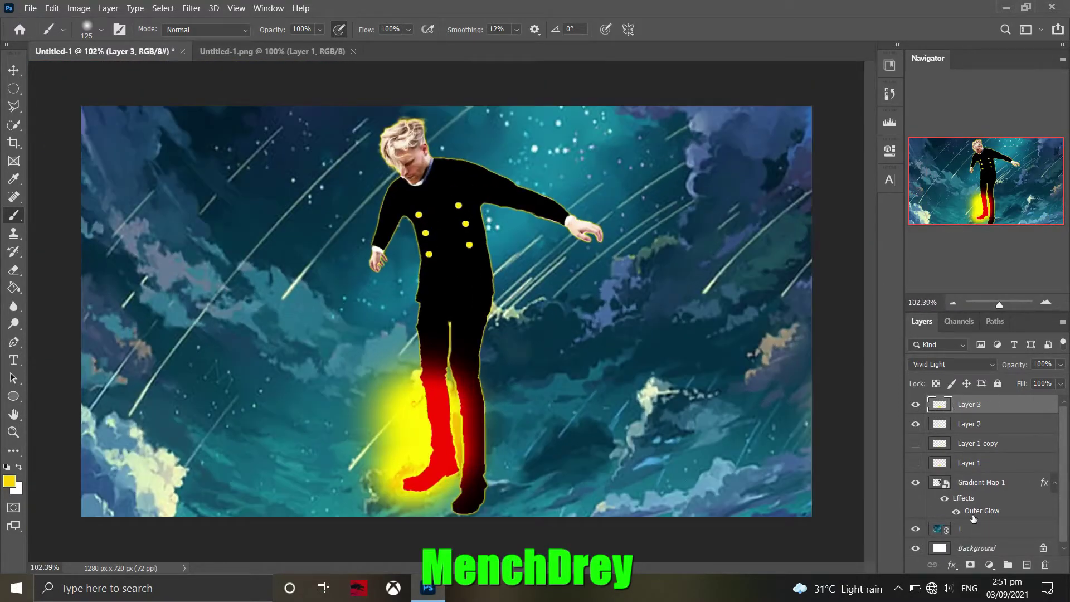
Step: Paint more yellow over the lower leg on a new Layer 4 set to Vivid Light
key("ctrl+shift+alt+n")
key("bracketleft")
key("bracketleft")
scroll(417, 439, "up", 1, "alt")
left_click_drag(417, 439, 441, 491)
key("bracketleft")
key("bracketleft")
key("bracketleft")
left_click(953, 364)
left_click(947, 424)
scroll(417, 439, "up", 2, "alt")
key("alt+bracketleft")
key("bracketright")
key("bracketright")
key("bracketright")
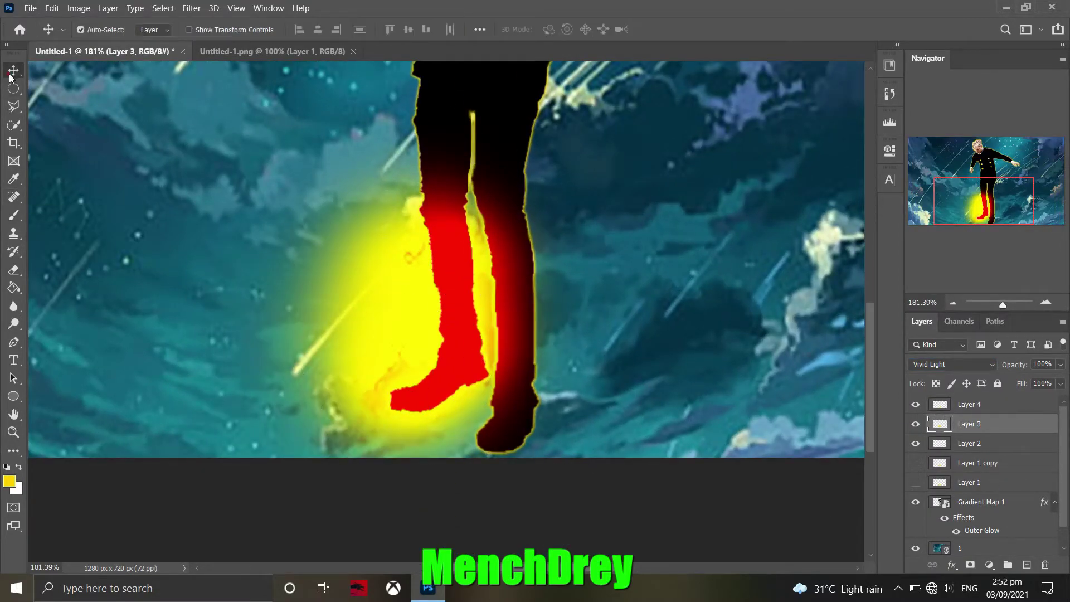
Step: Copy the cigarette from Untitled-1.png and paste it into the main composite
key("ctrl+0")
key("ctrl+Tab")
key("w")
key("ctrl+c")
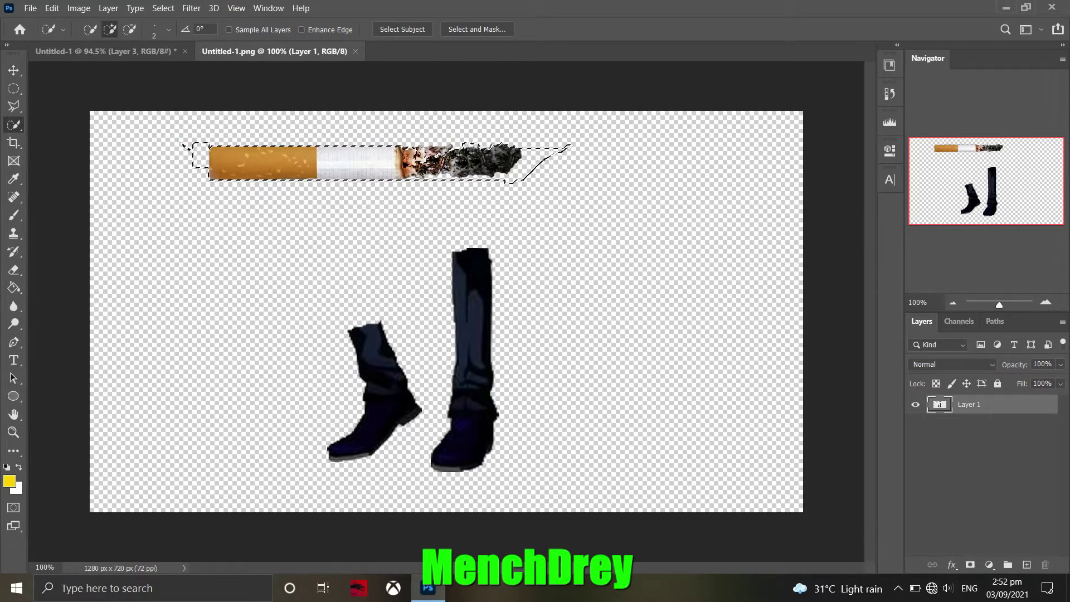
key("ctrl+Tab")
key("ctrl+v")
Step: Rotate, shrink and shorten the cigarette, positioning it in the man's mouth
key("ctrl+t")
mouse_move(541, 153)
left_mouse_down()
mouse_move(215, 384)
mouse_move(184, 334)
mouse_move(401, 184)
left_mouse_up()
scroll(423, 179, "up", 6, "alt")
mouse_move(239, 323)
left_mouse_down()
mouse_move(225, 314)
mouse_move(312, 262)
left_mouse_up()
scroll(404, 137, "up", 5, "alt")
mouse_move(223, 379)
left_mouse_down()
mouse_move(312, 334)
mouse_move(276, 365)
left_mouse_up()
scroll(429, 334, "down", 5, "alt")
left_click_drag(196, 430, 262, 390)
key("Return")
scroll(545, 303, "down", 3, "alt")
scroll(545, 303, "down", 3)
Step: Paint an ember dot at the cigarette tip on a new Vivid Light layer
key("ctrl+shift+alt+n")
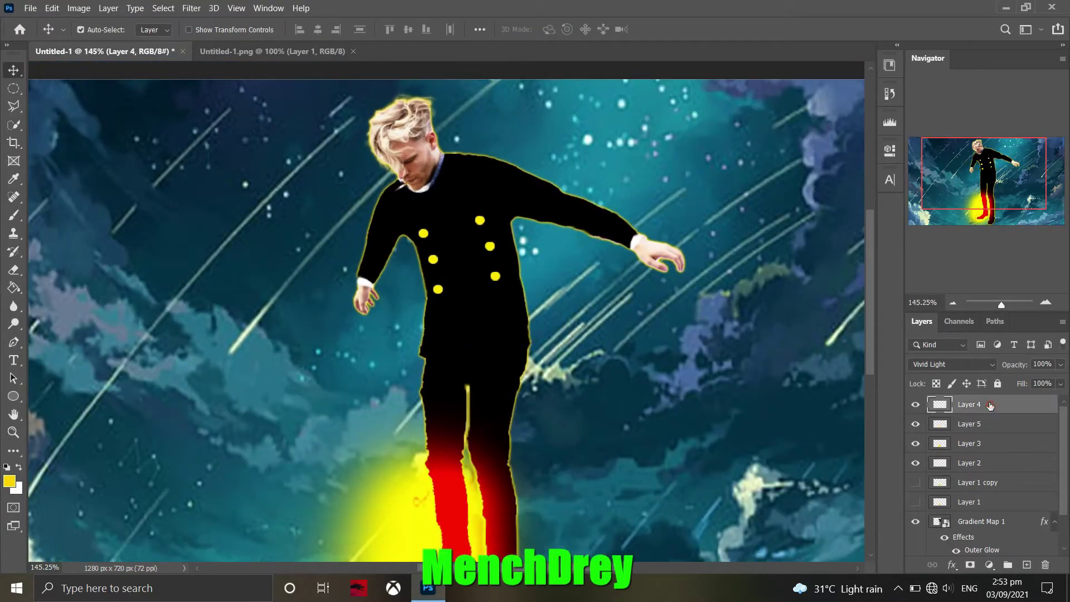
left_click(14, 215)
scroll(390, 183, "up", 5)
left_click(384, 185)
left_click(952, 364)
left_click(928, 429)
scroll(389, 231, "down", 3)
scroll(388, 232, "up", 3)
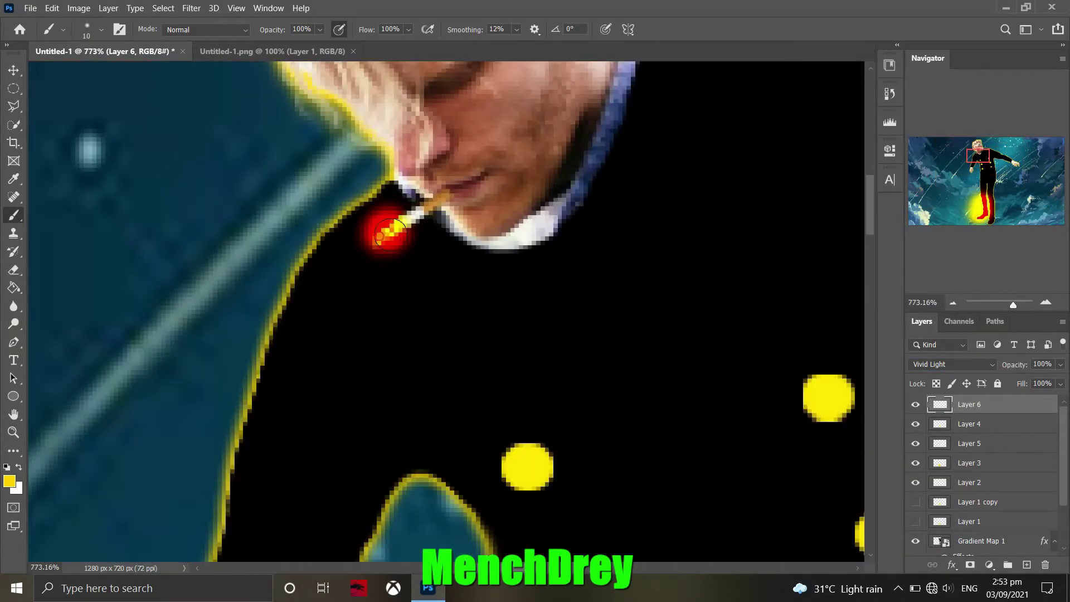
scroll(388, 232, "down", 6)
key("v")
scroll(389, 231, "down", 2)
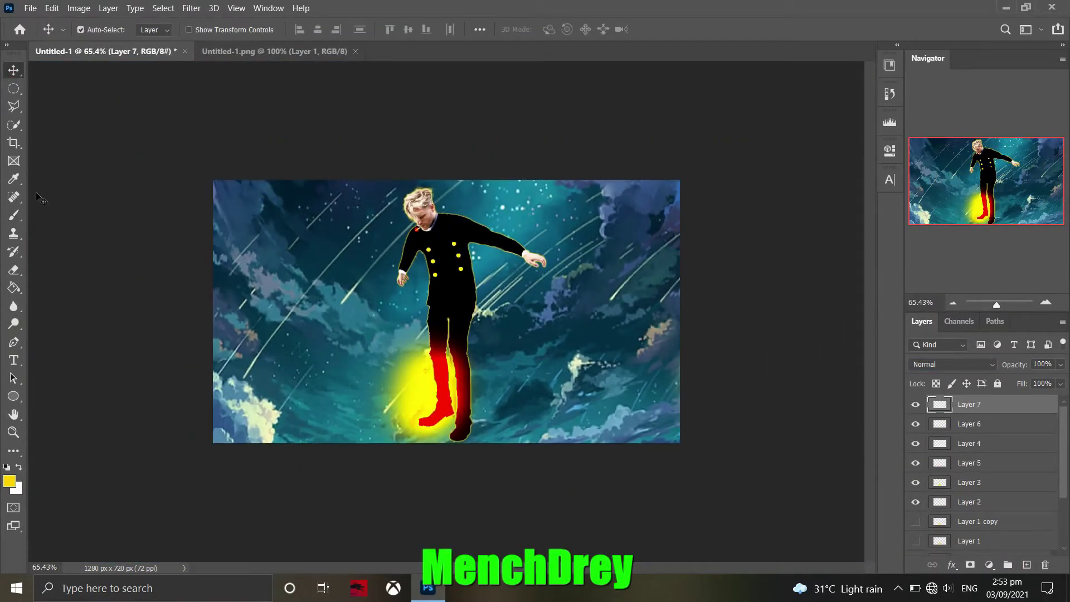
Step: Paint a large yellow glow over the scene on a new layer blended in Divide mode
left_click(14, 215)
key("bracketright")
key("bracketright")
key("bracketright")
left_click(457, 262)
left_click(952, 364)
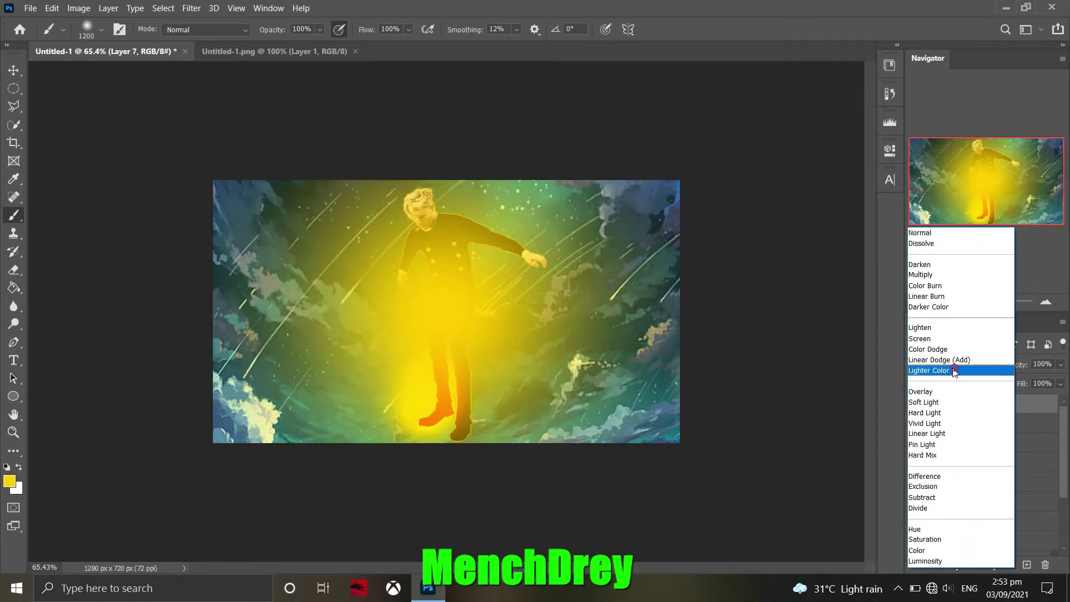
left_click(928, 517)
key("v")
scroll(475, 254, "up", 1)
scroll(475, 255, "up", 2)
Step: Mask the Layer 7 glow off the man's legs, arm and torso
left_click(970, 565)
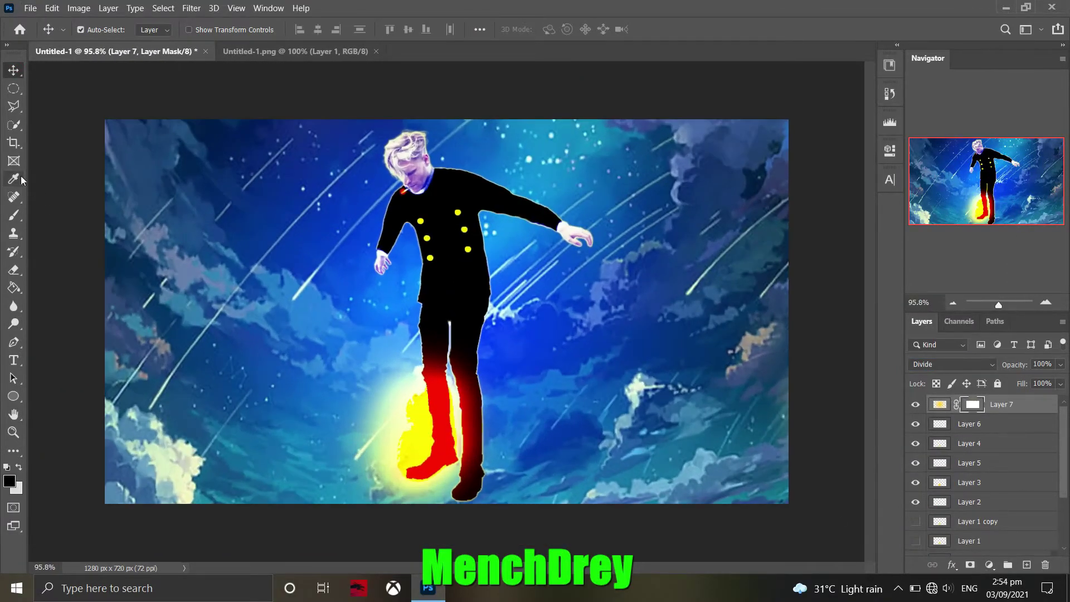
key("b")
left_click_drag(413, 163, 456, 435)
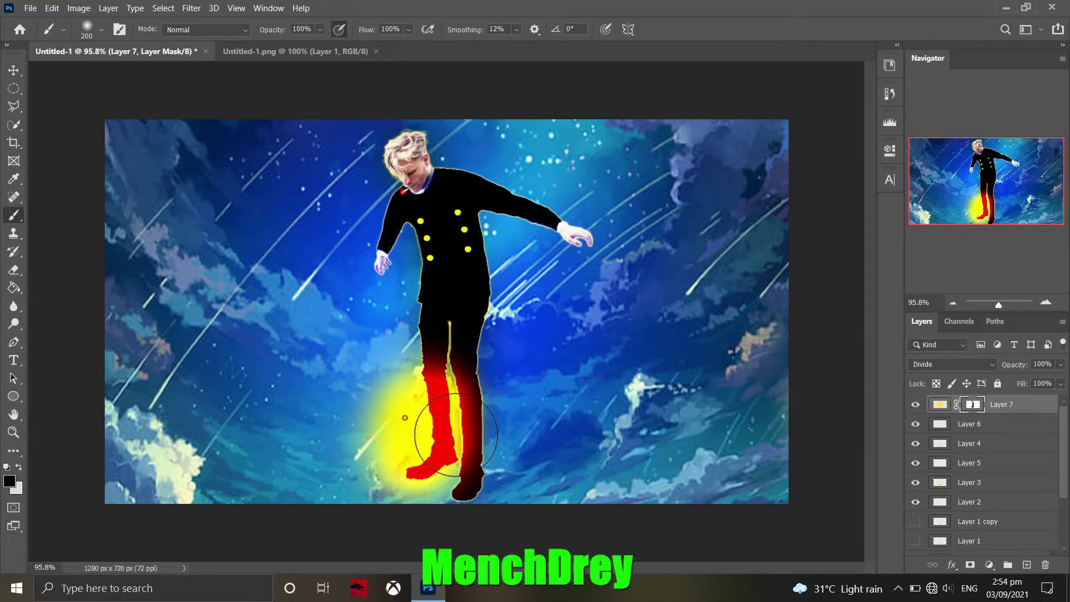
mouse_move(453, 186)
left_mouse_down()
mouse_move(577, 236)
mouse_move(455, 411)
left_mouse_up()
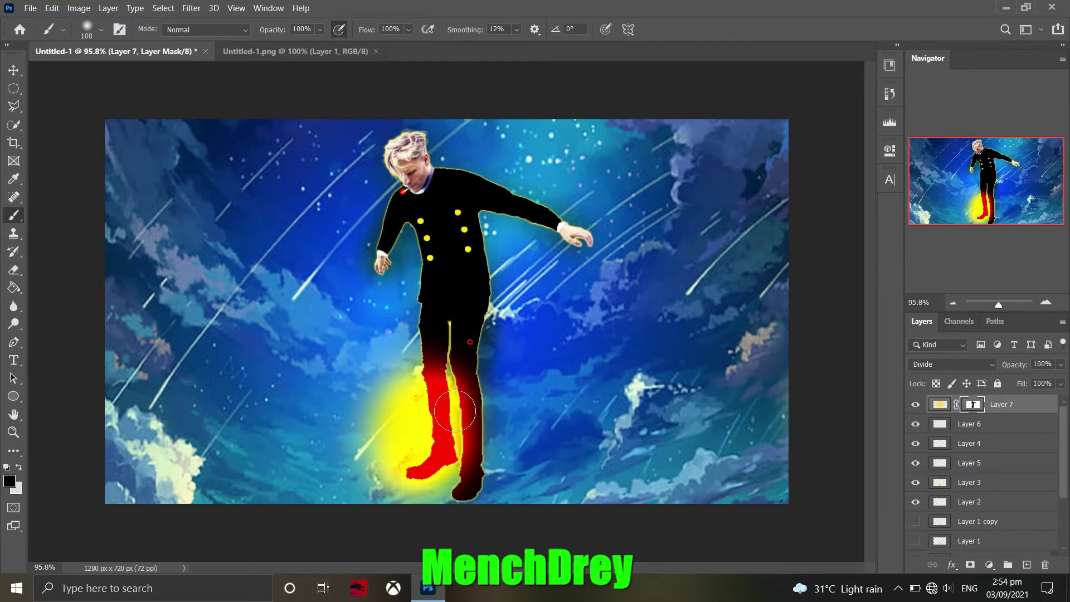
key("ctrl+shift+alt+n")
scroll(402, 153, "up", 2)
Step: Tint the hair golden on a layer blended in Linear Burn
left_click(393, 120)
left_click(952, 364)
left_click(937, 297)
key("v")
key("ctrl+0")
key("ctrl+t")
key("Return")
Step: Boost the cigarette's red glow on a new Layer 9 set to Vivid Light
key("ctrl+shift+alt+n")
scroll(398, 172, "up", 2)
scroll(398, 171, "up", 4)
scroll(398, 171, "up", 3)
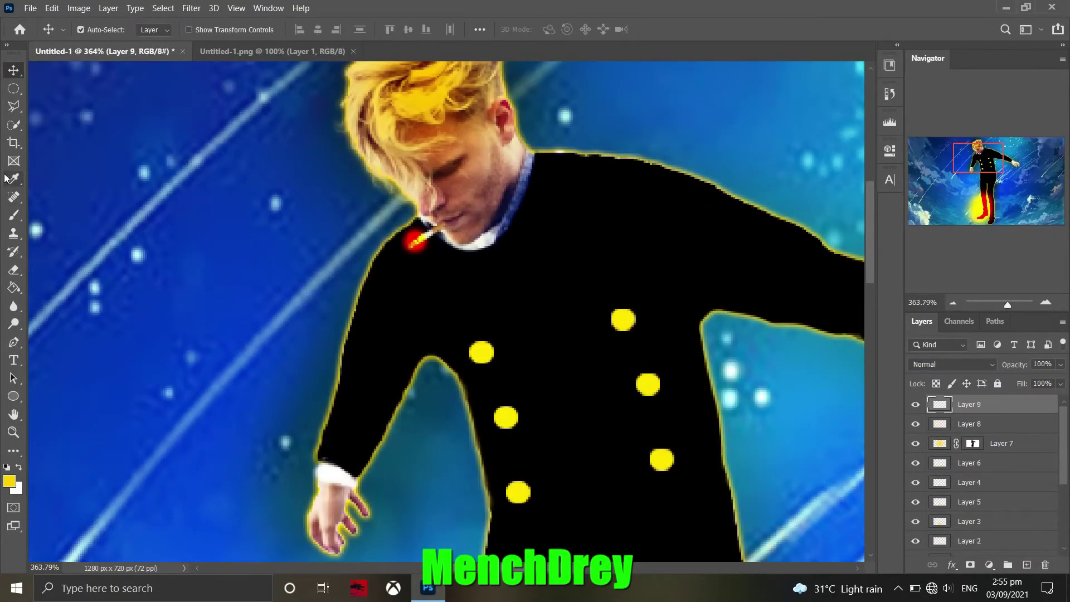
key("b")
left_click(952, 364)
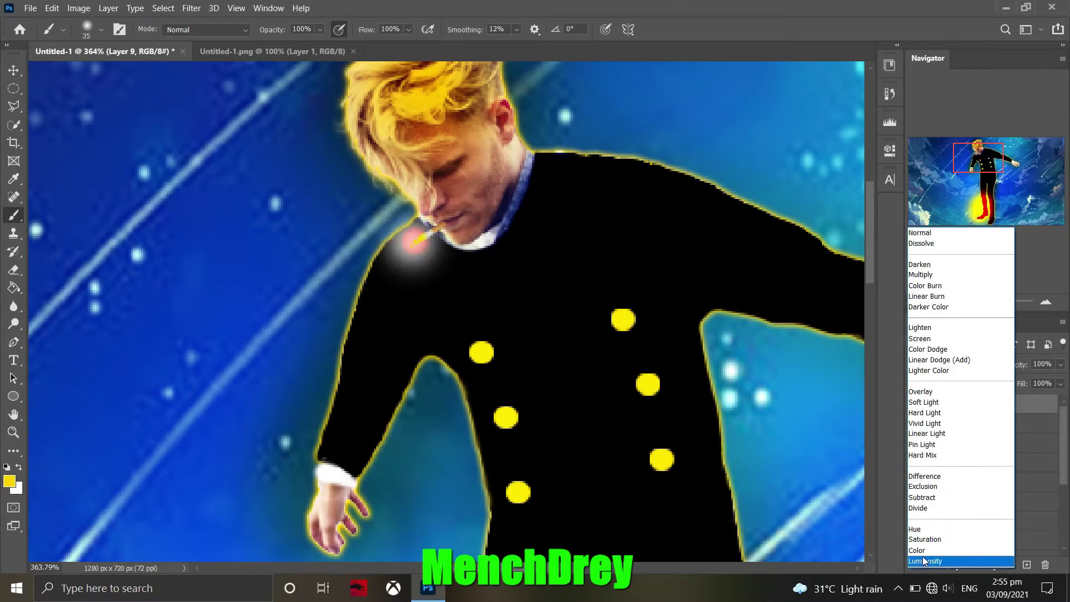
left_click(923, 423)
key("v")
scroll(408, 265, "down", 5)
scroll(408, 265, "down", 2)
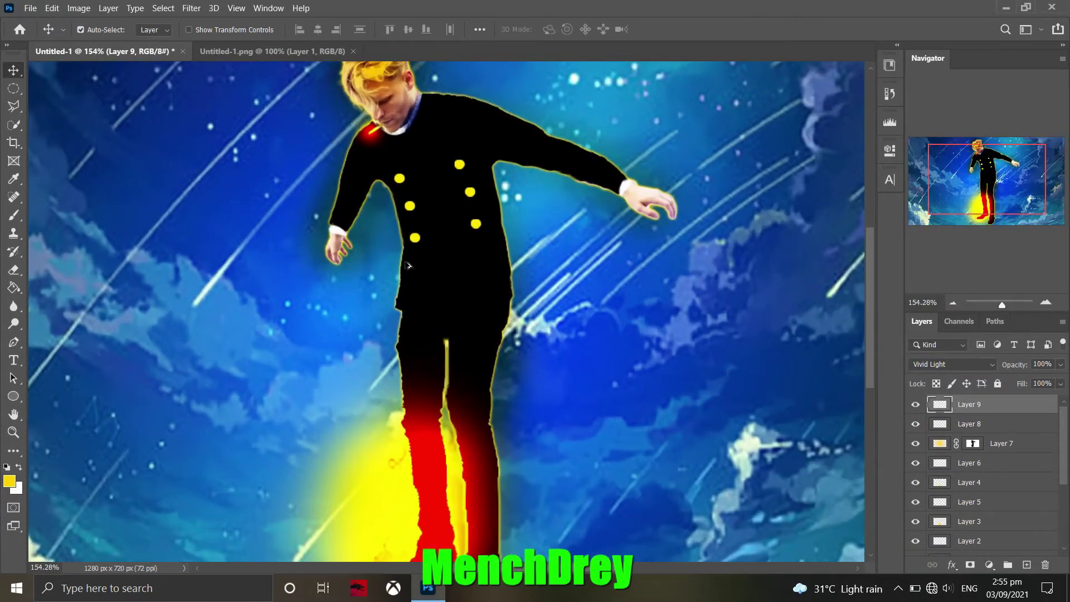
scroll(407, 265, "up", 2)
scroll(407, 266, "up", 2)
Step: Paint on a new Layer 10 with a slightly larger brush, blended in Darker Color
key("ctrl+shift+alt+n")
key("b")
scroll(330, 235, "up", 1)
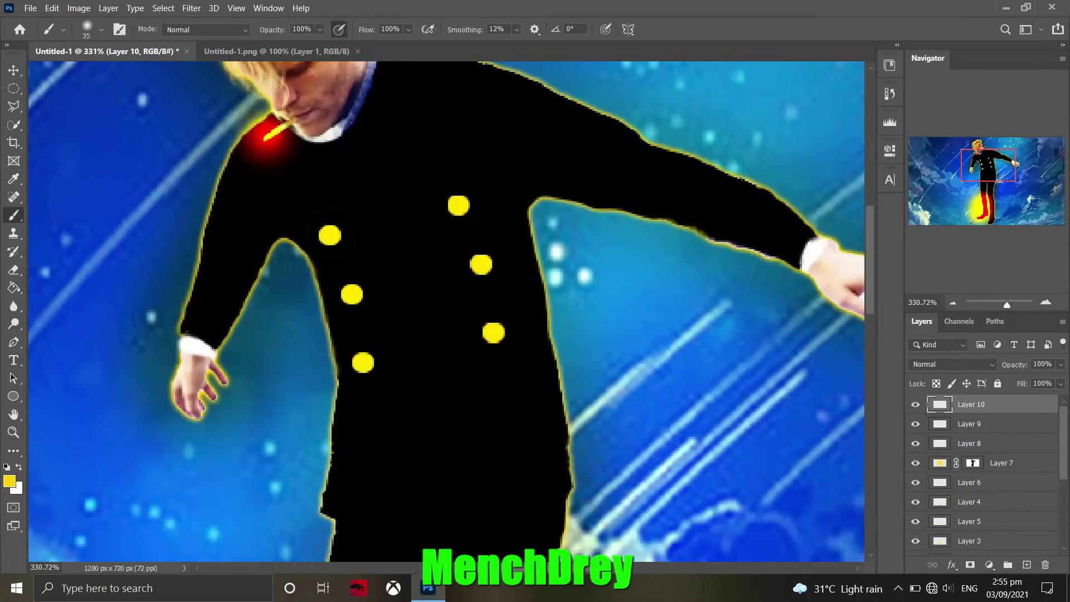
scroll(329, 234, "up", 3)
key("bracketright")
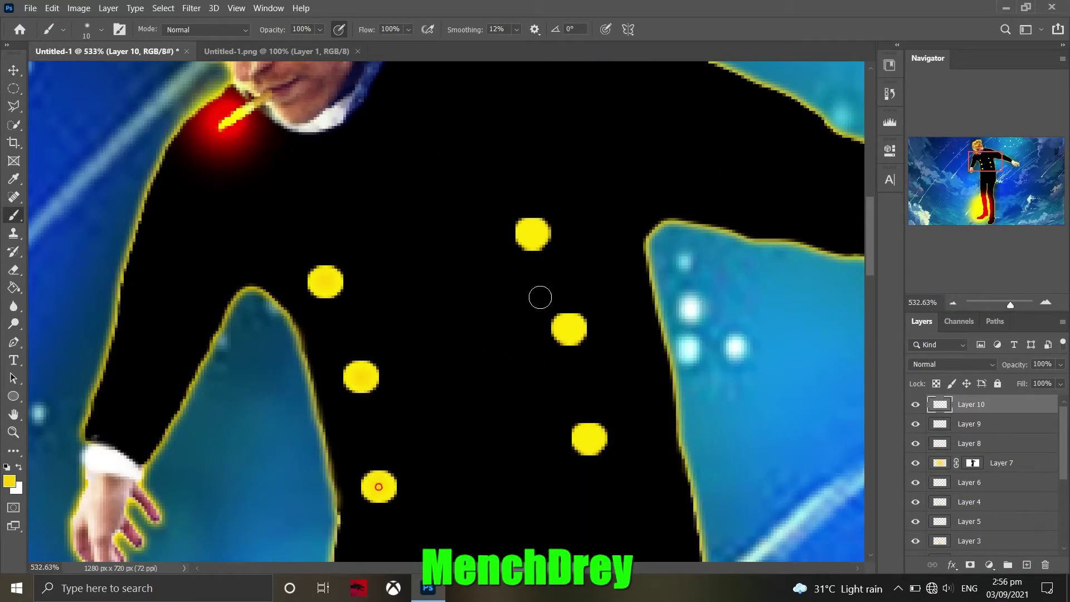
scroll(592, 444, "down", 5)
scroll(593, 444, "down", 2)
left_click(952, 364)
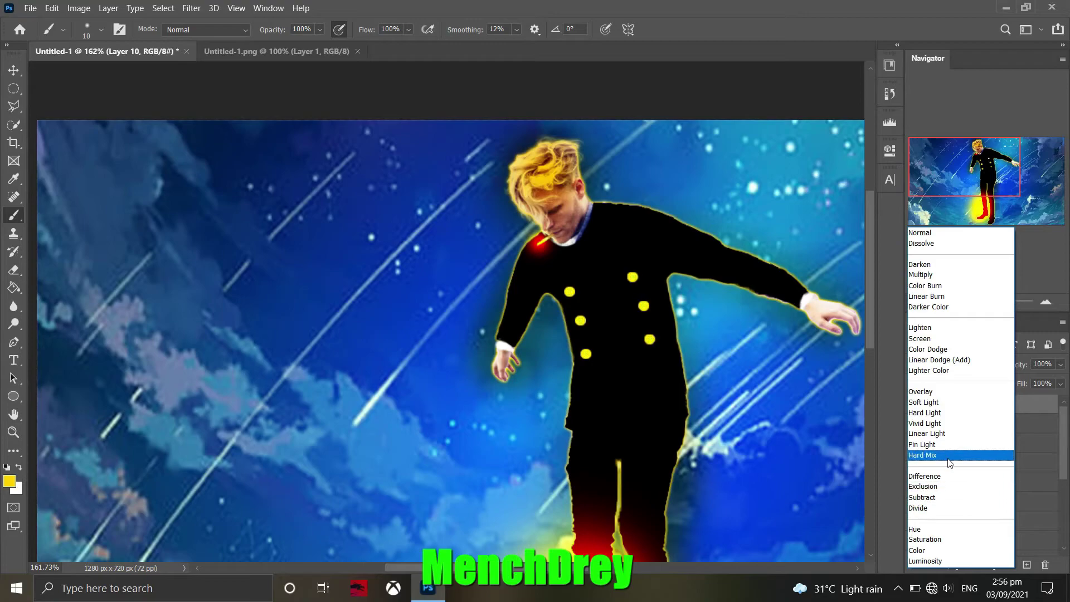
left_click(928, 307)
key("v")
scroll(462, 263, "down", 2)
scroll(461, 262, "down", 3)
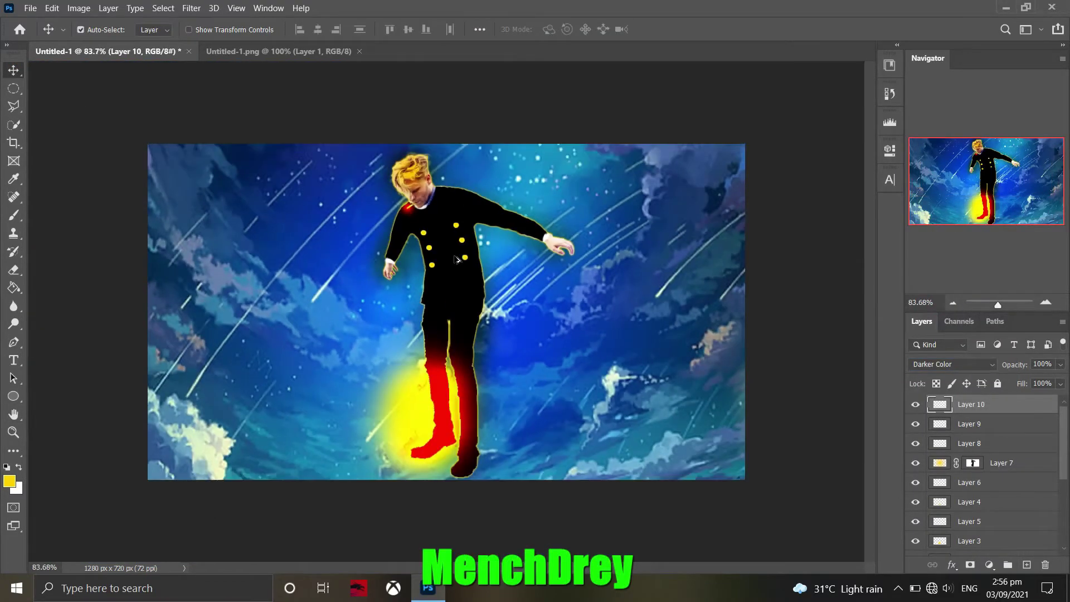
Step: Delete the hidden Layer 1 and Layer 1 copy
left_click(976, 482)
left_click(975, 502, "shift")
key("Delete")
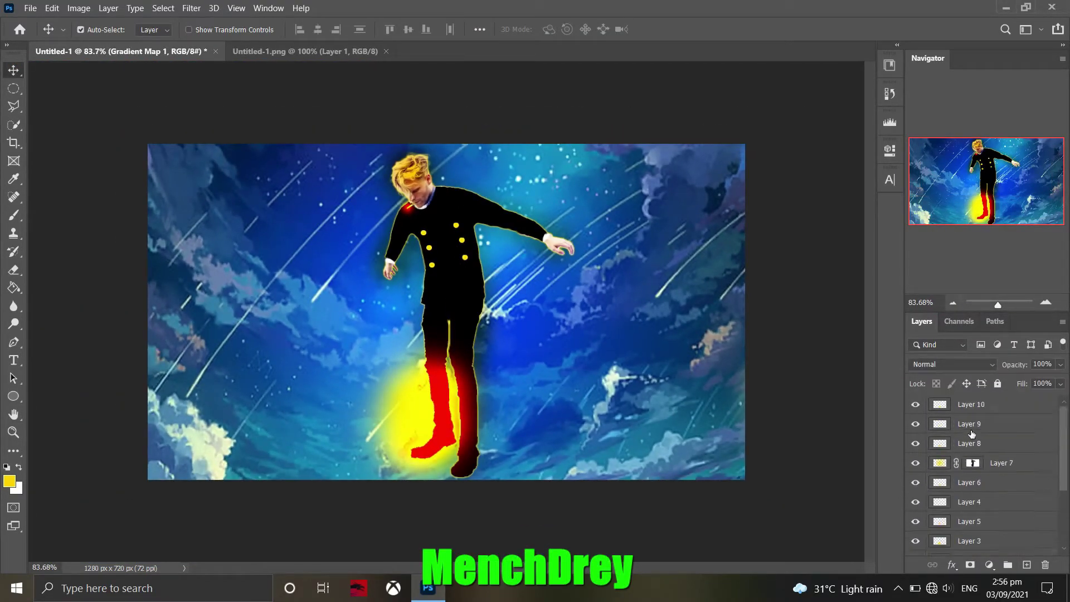
Step: Select all the artwork layers and convert them into one smart object, Layer 10
right_click(983, 490)
left_click(959, 424)
key("ctrl+z")
scroll(1008, 444, "down", 1)
left_click(981, 521, "shift")
right_click(983, 502)
left_click(848, 144)
Step: Apply a Camera Raw Filter raising Temperature and Tint to +20 to warm the composite
left_click(192, 8)
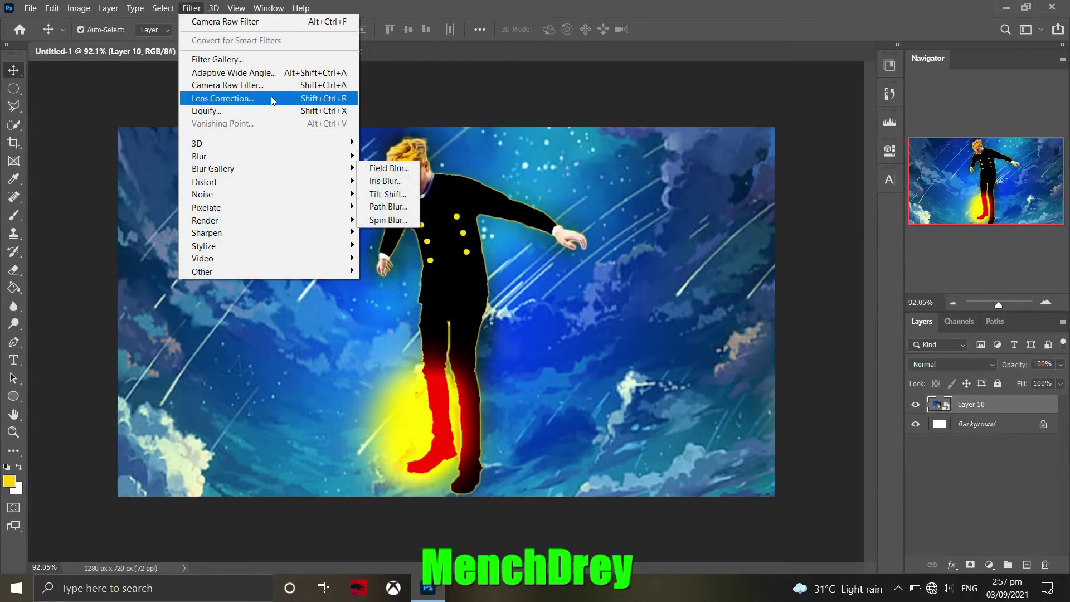
left_click(211, 79)
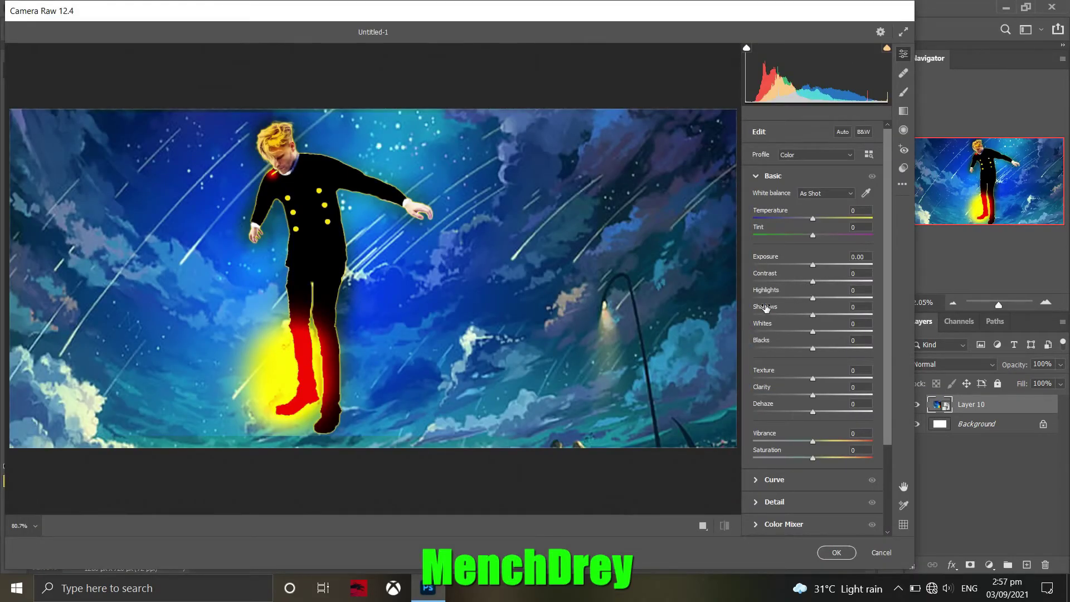
left_click(759, 175)
left_click(756, 220)
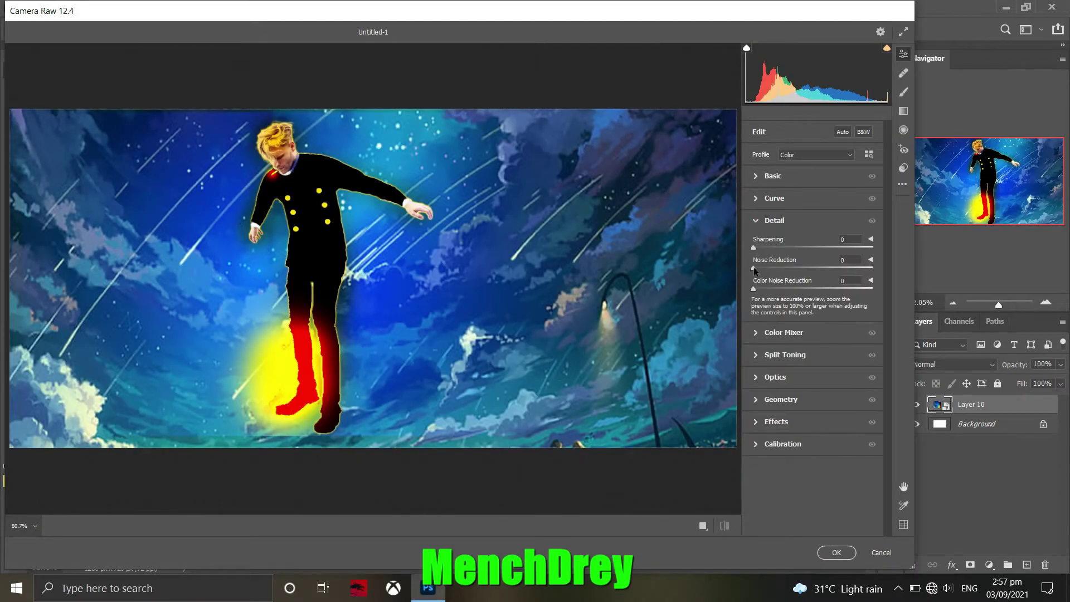
left_click(763, 222)
left_click(773, 175)
left_click_drag(812, 218, 825, 218)
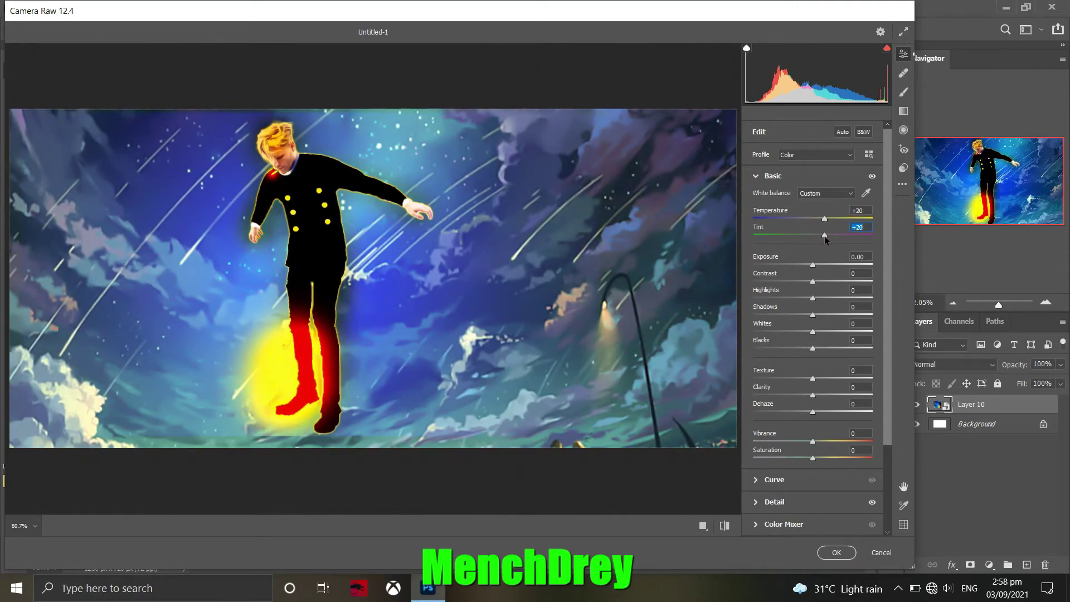
left_click(834, 553)
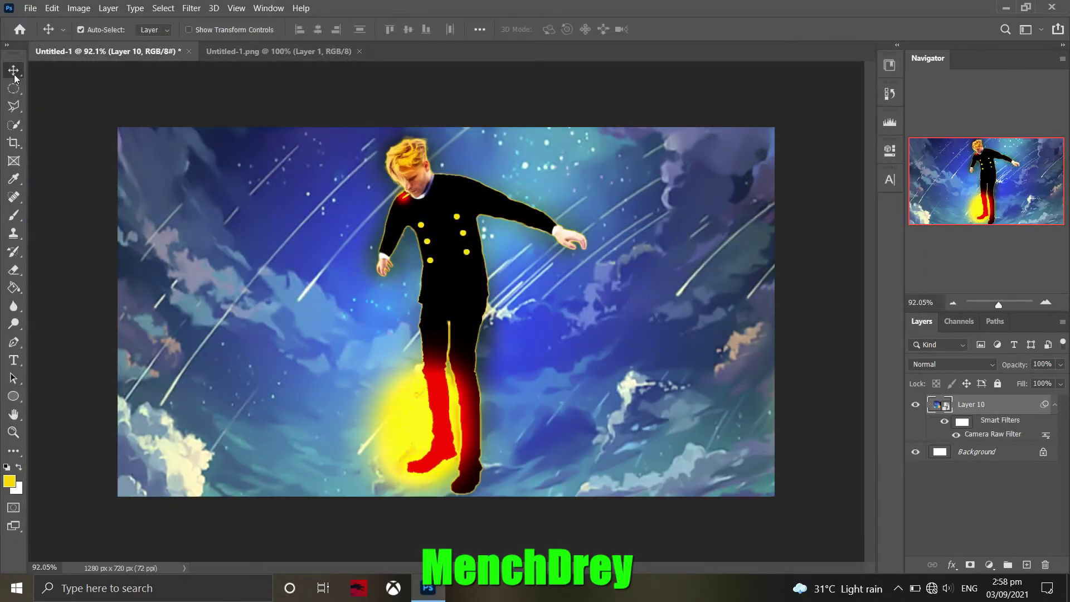
key("ctrl+0")
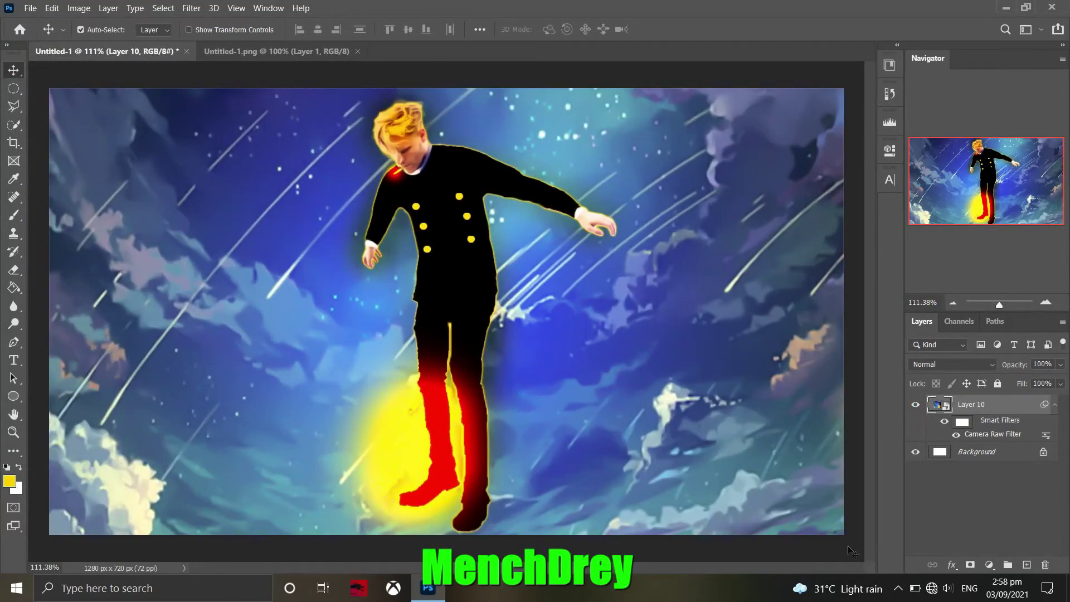